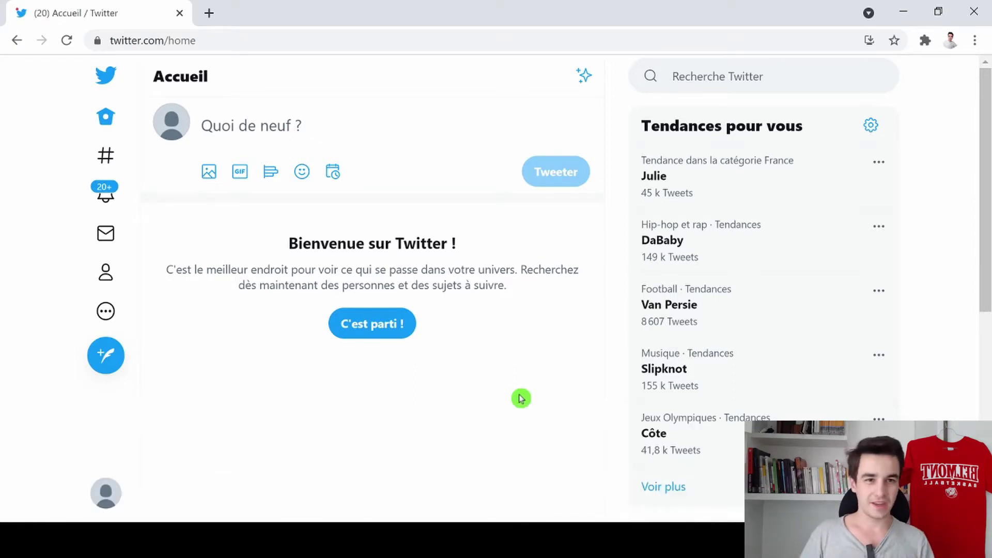
# Step: Search Twitter for "messi" using the suggested term
pyautogui.click(723, 76)
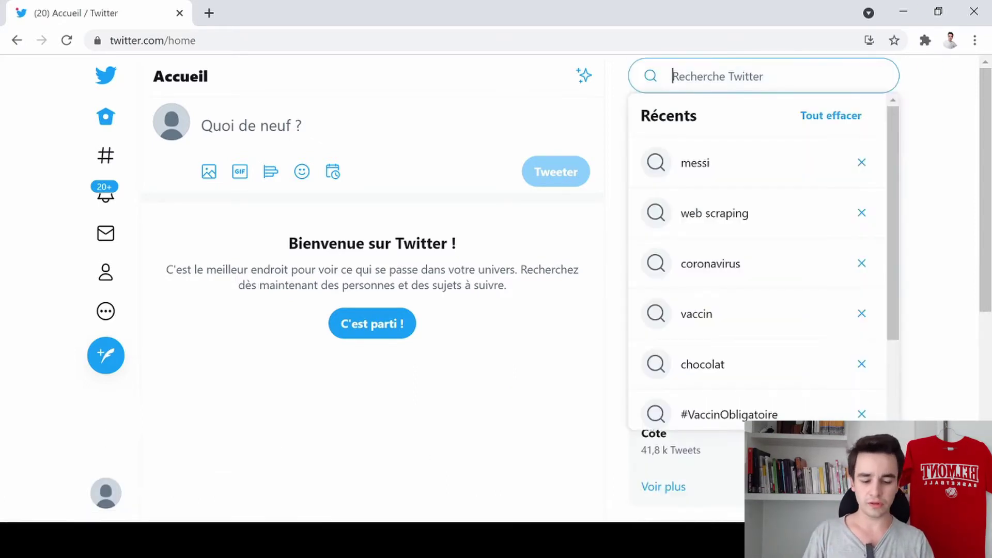
pyautogui.write('messi')
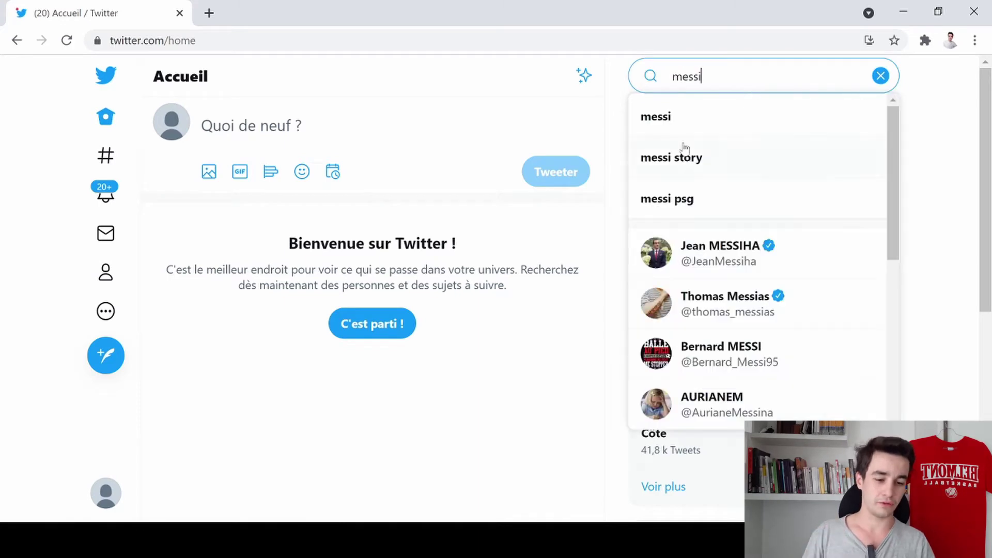
pyautogui.click(685, 122)
pyautogui.hotkey('ctrl', 'l')
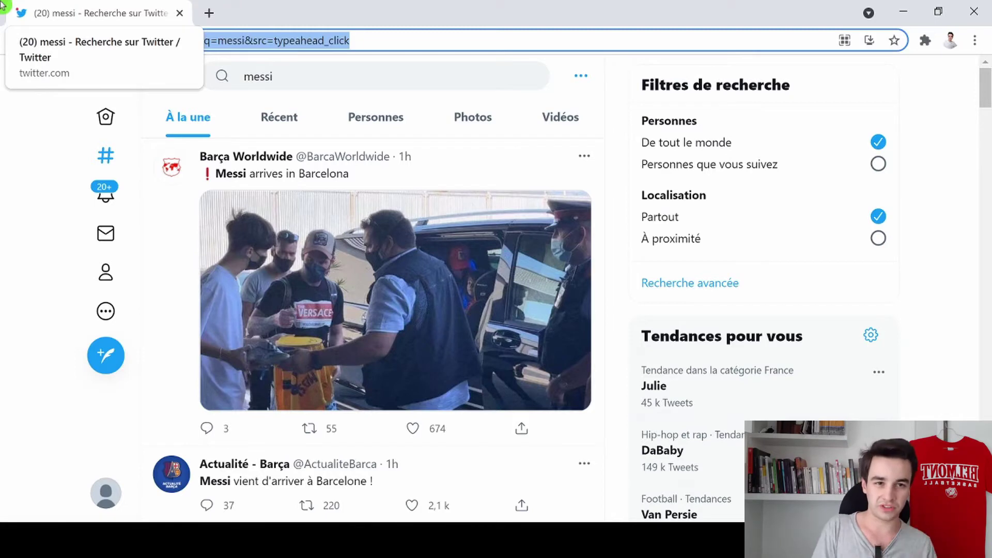
pyautogui.click(629, 102)
# Step: Open the advanced search form from the messi results and look over its word filters
pyautogui.click(581, 77)
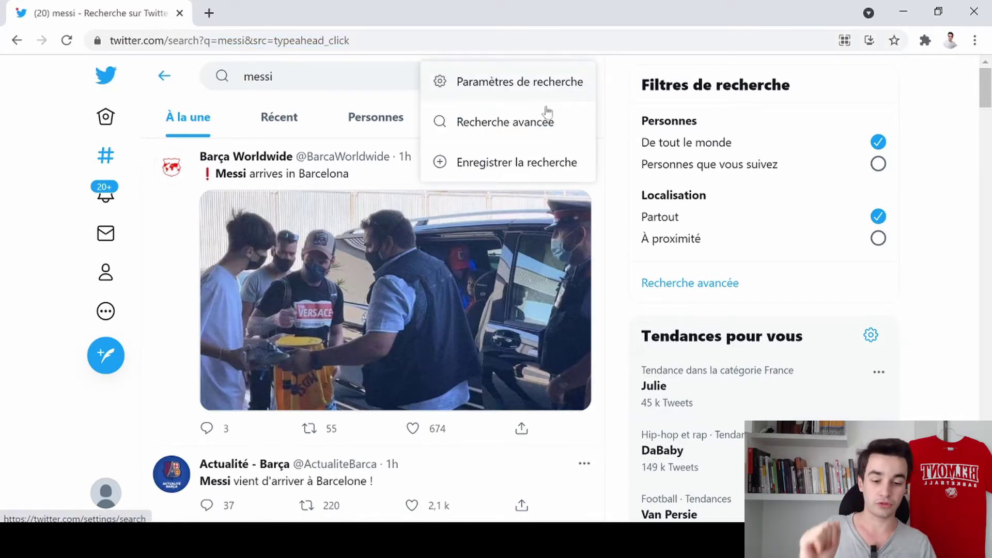
pyautogui.click(537, 119)
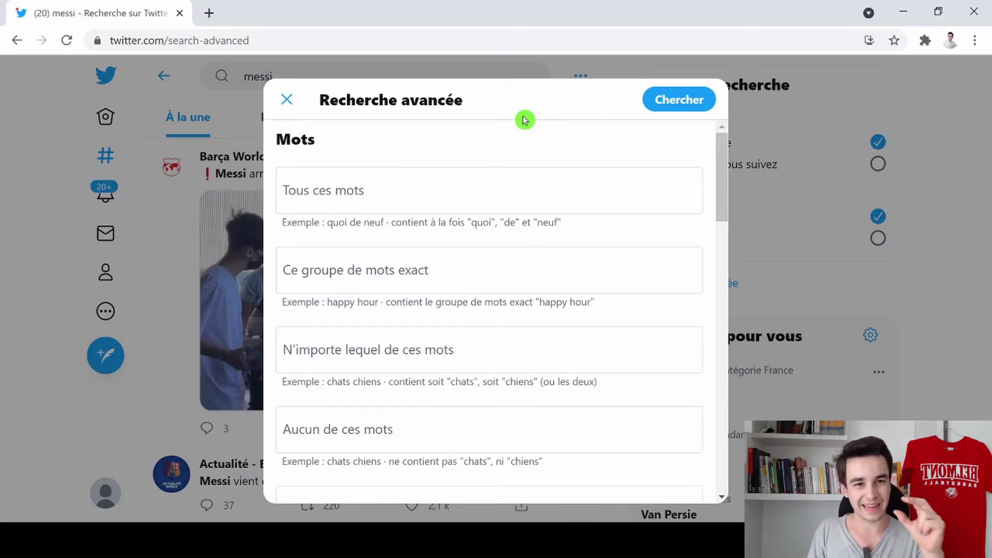
pyautogui.click(843, 112)
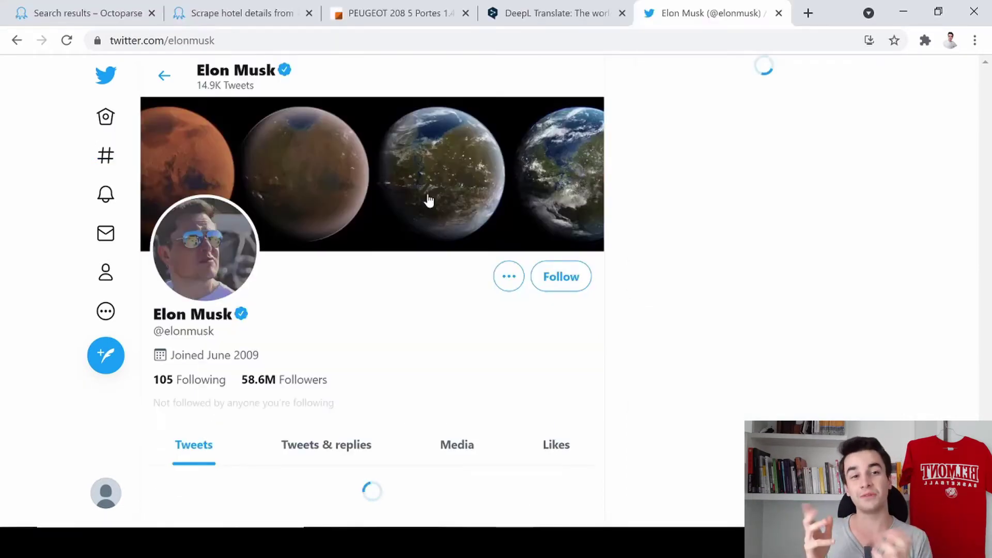
pyautogui.scroll(-15, 427, 218)
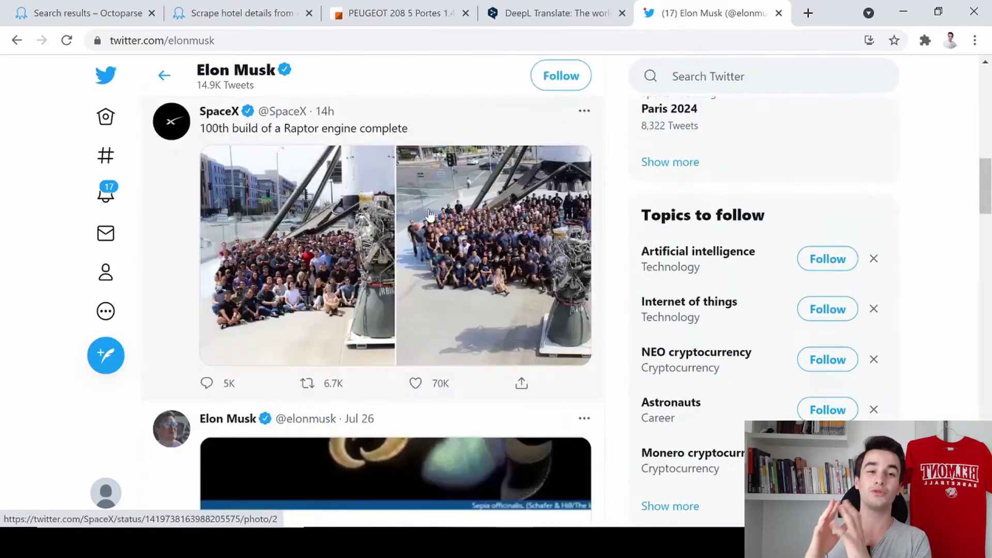
pyautogui.scroll(12, 438, 173)
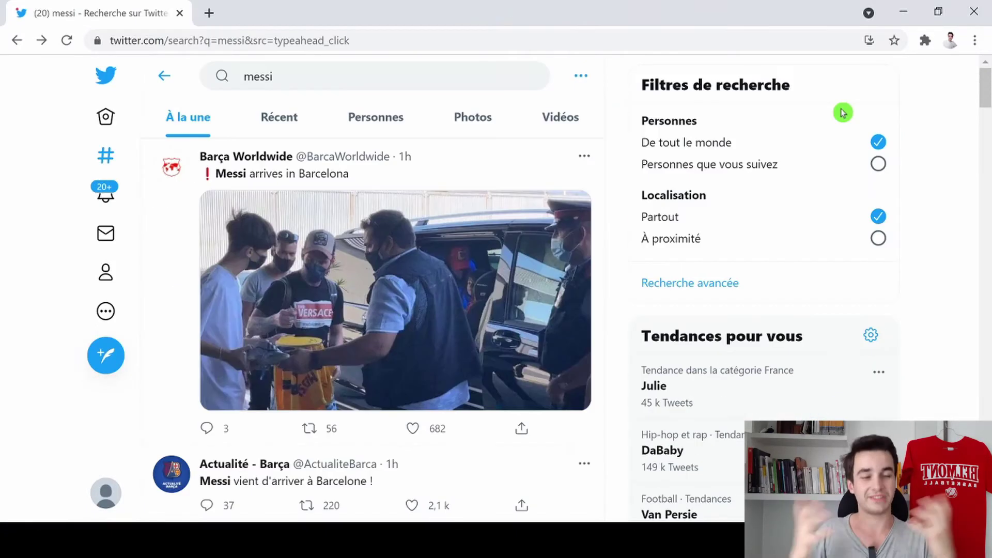
# Step: Copy the URL of the messi search results, switch to Octoparse and start a new task from that URL
pyautogui.hotkey('ctrl', 'l')
pyautogui.hotkey('ctrl', 'c')
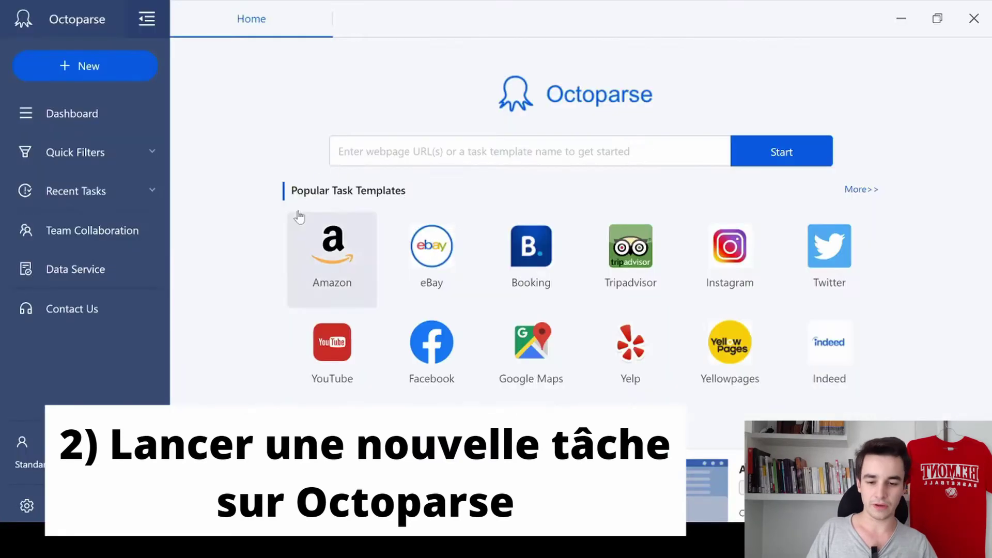
pyautogui.click(527, 151)
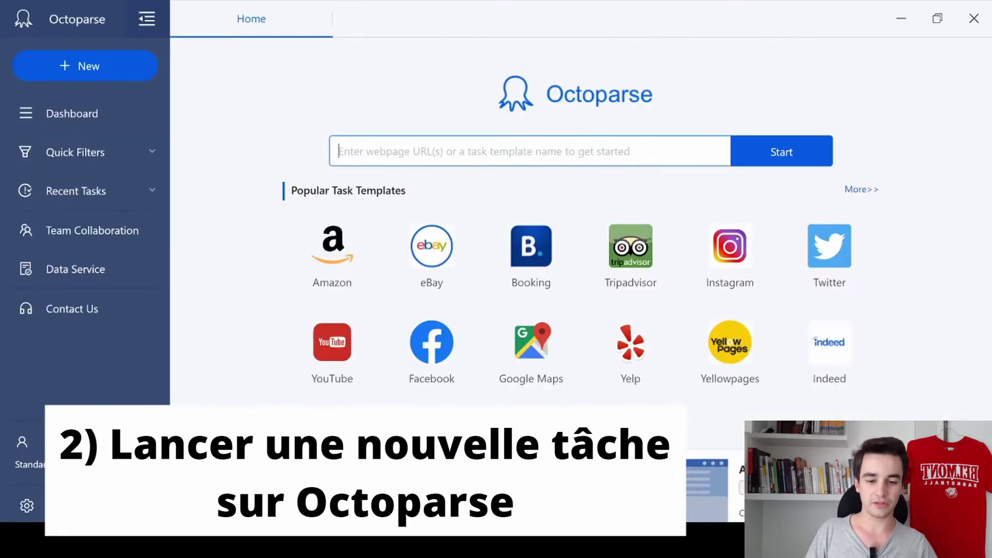
pyautogui.hotkey('ctrl', 'v')
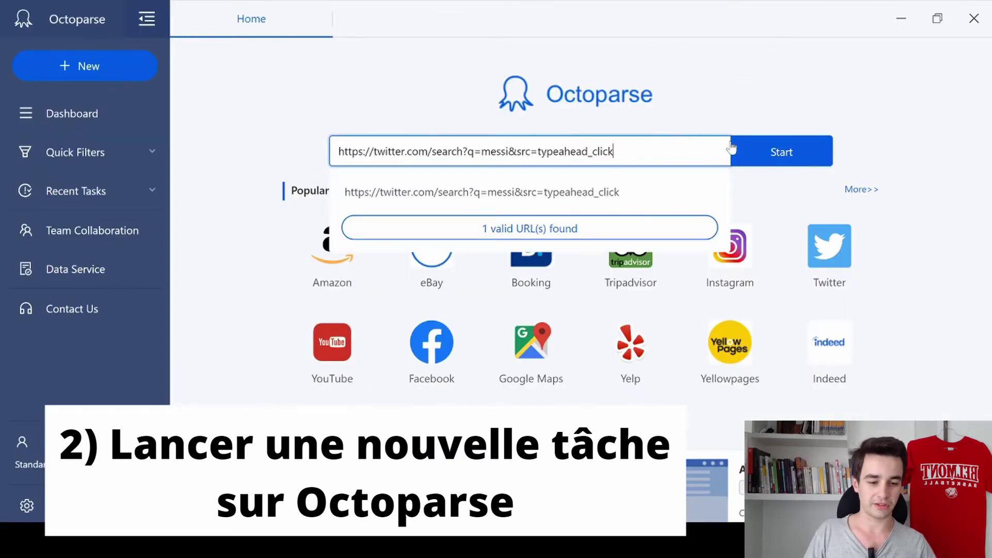
pyautogui.click(764, 161)
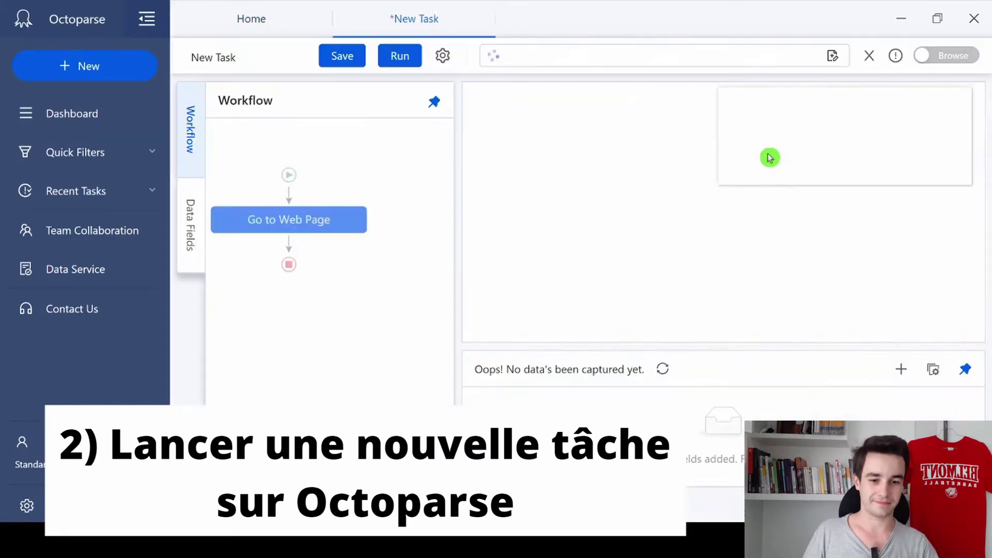
# Step: Turn on browse mode for the loaded Twitter page and dismiss its cookie notice
pyautogui.click(951, 106)
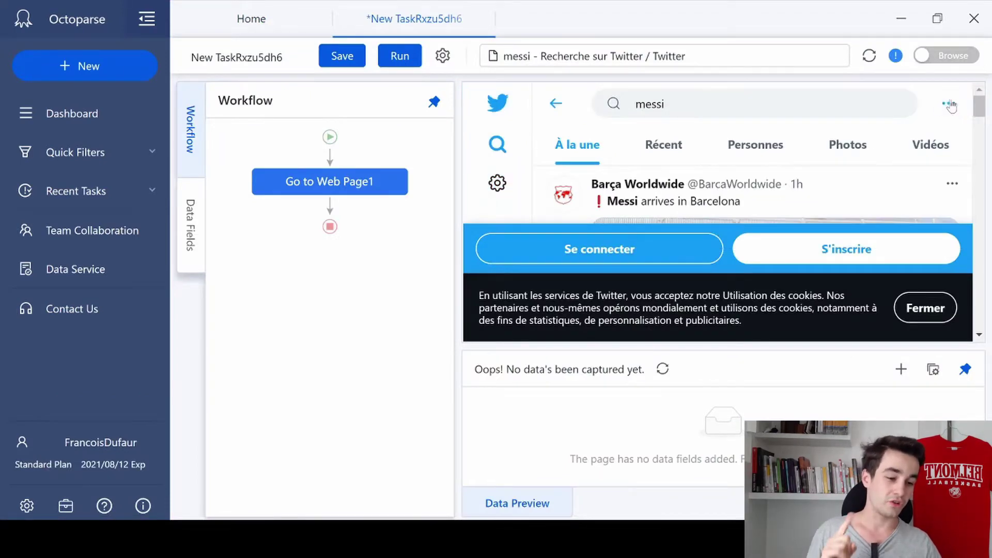
pyautogui.click(951, 55)
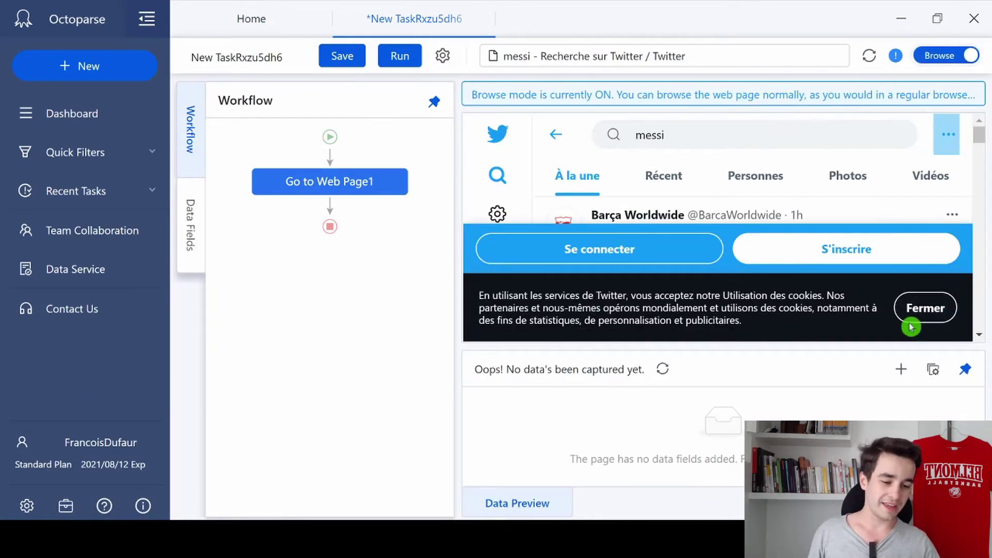
pyautogui.click(918, 313)
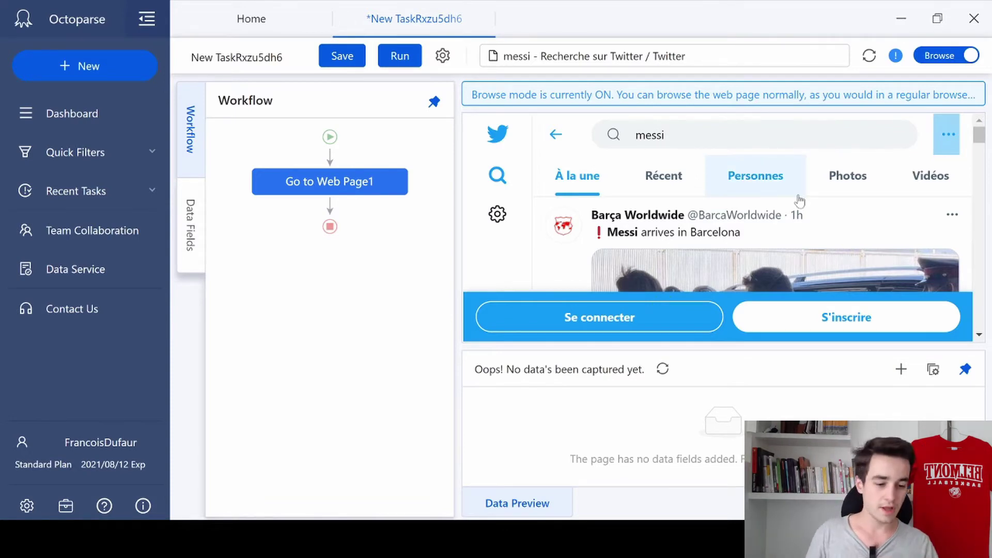
# Step: Log in to Twitter within the task's built-in browser using the account's username and password
pyautogui.click(563, 323)
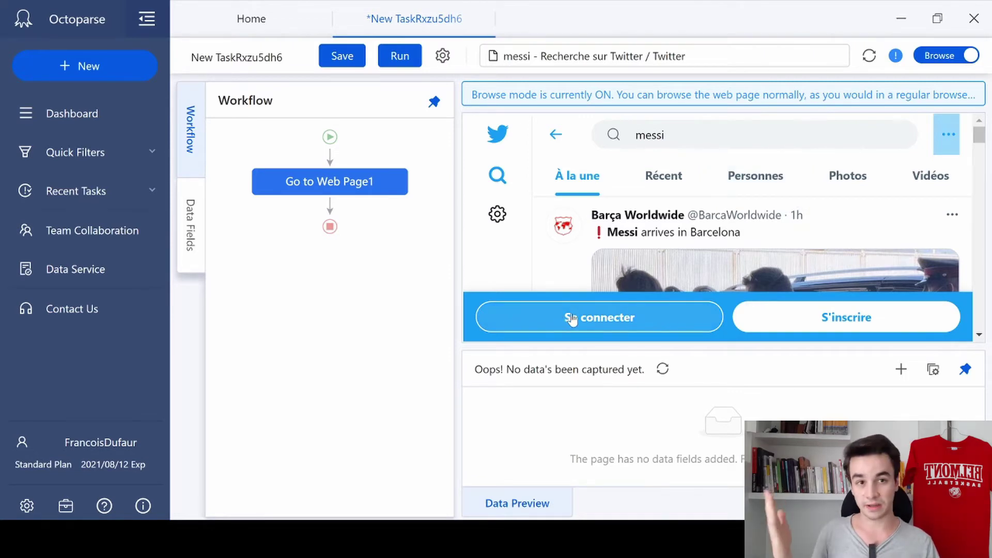
pyautogui.scroll(-1, 613, 248)
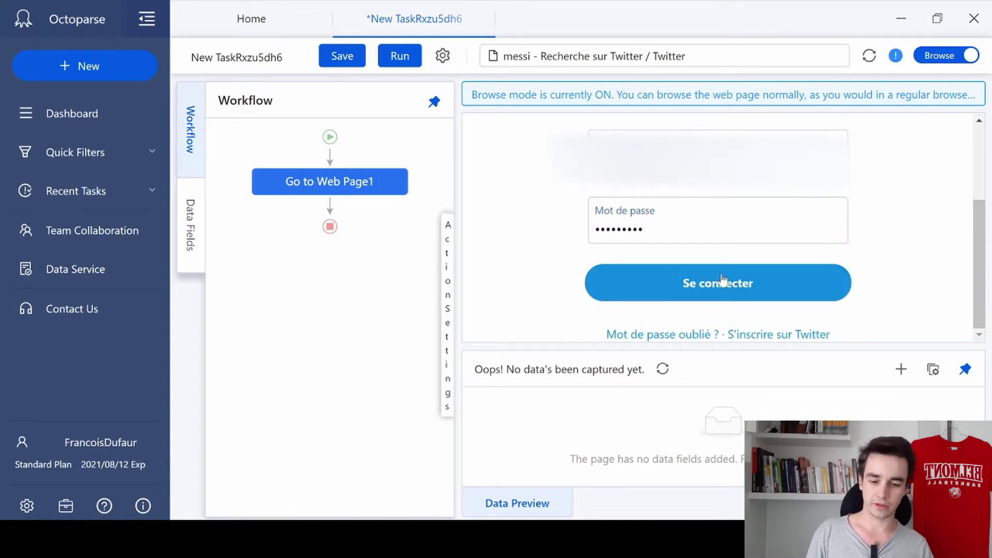
pyautogui.click(722, 281)
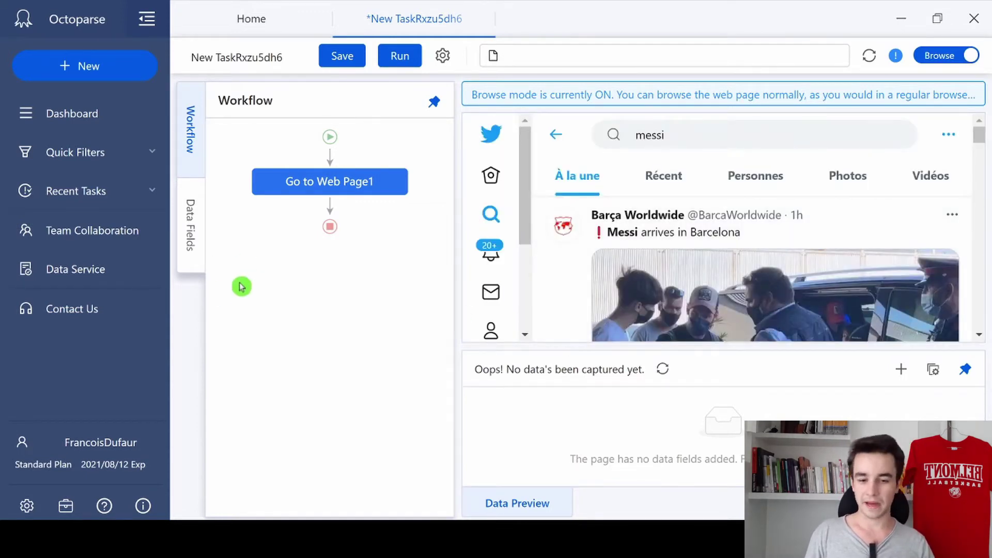
# Step: Set the Go to Web Page action to use the cookie from the current page
pyautogui.moveTo(380, 169)
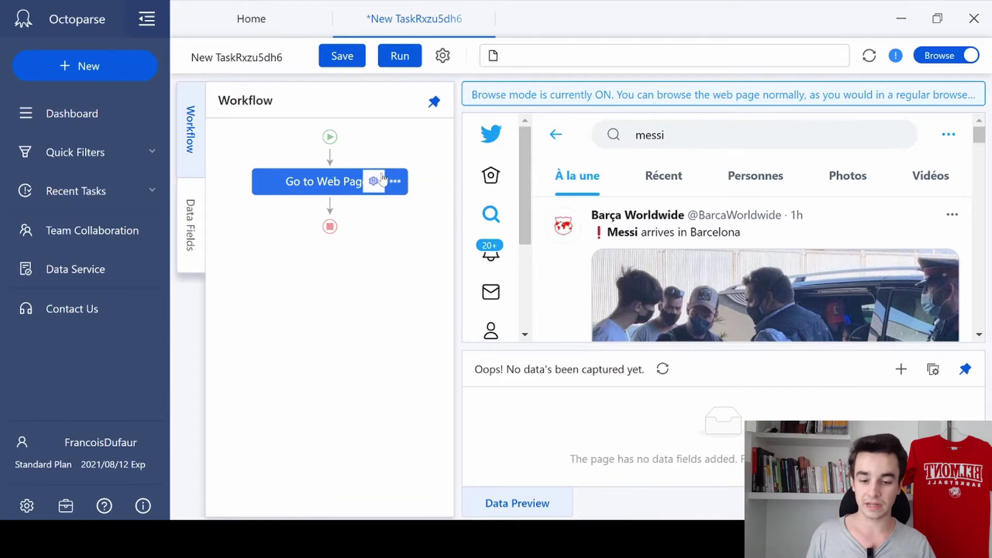
pyautogui.click(375, 180)
pyautogui.click(237, 422)
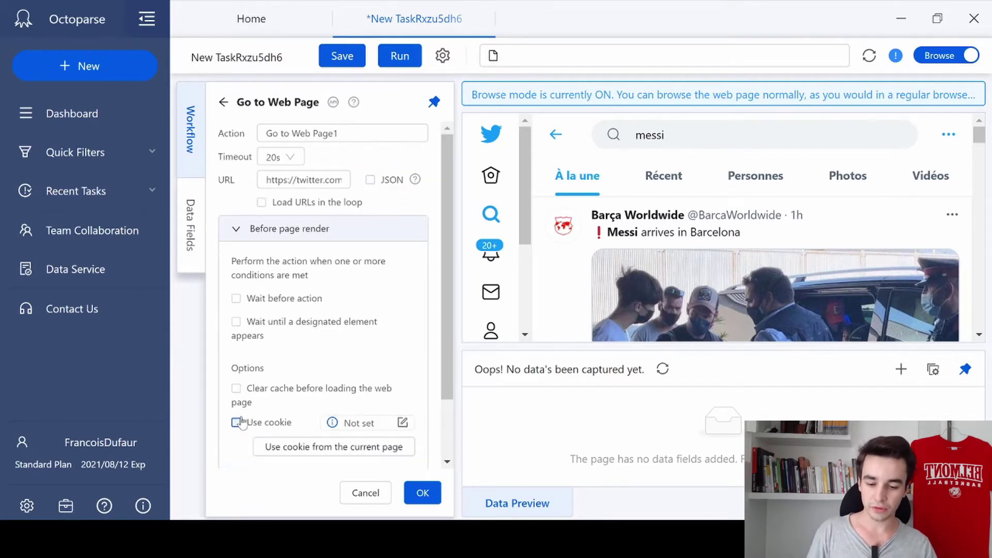
pyautogui.scroll(-2, 328, 403)
pyautogui.click(321, 372)
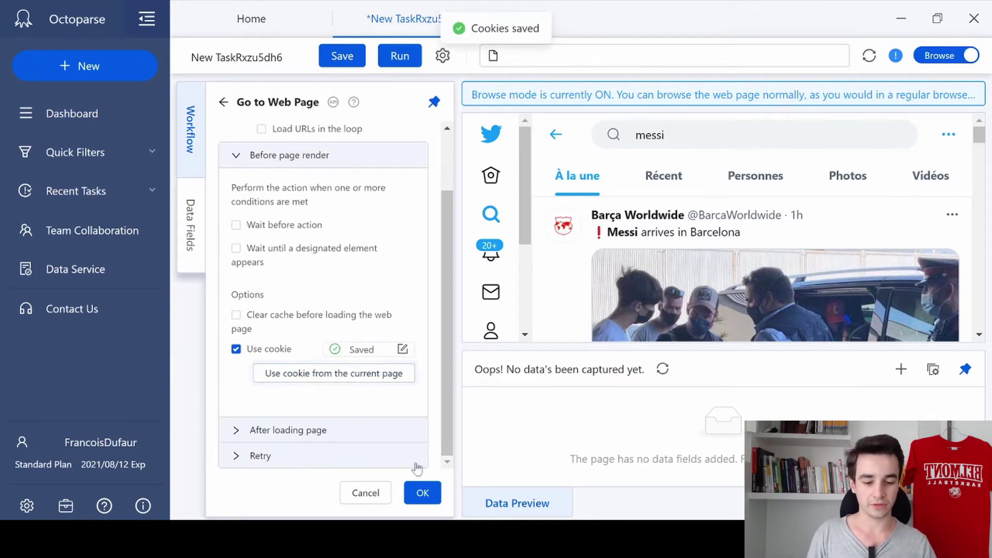
pyautogui.click(421, 492)
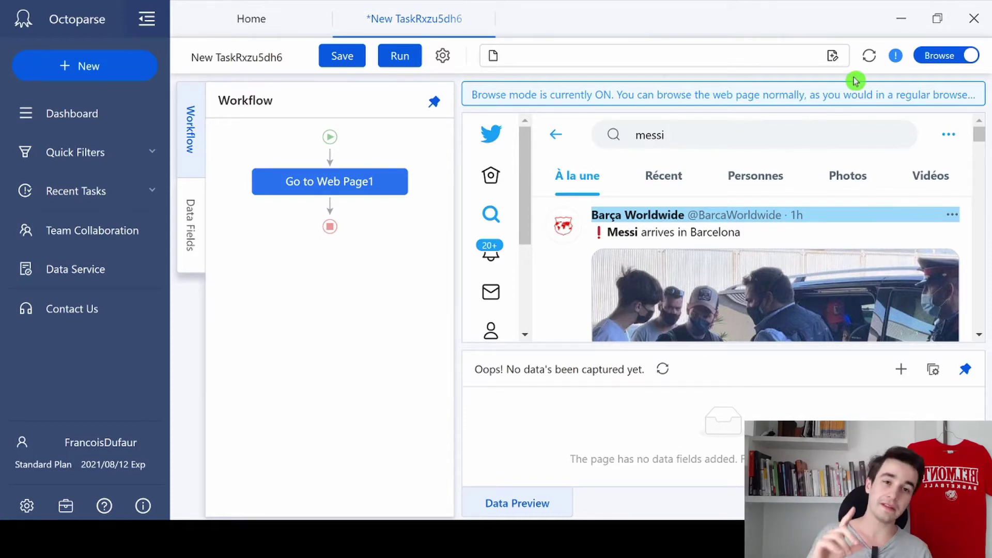
# Step: Turn off browse mode and select the entire first tweet in the results, including its replies, retweets and likes counts
pyautogui.click(938, 61)
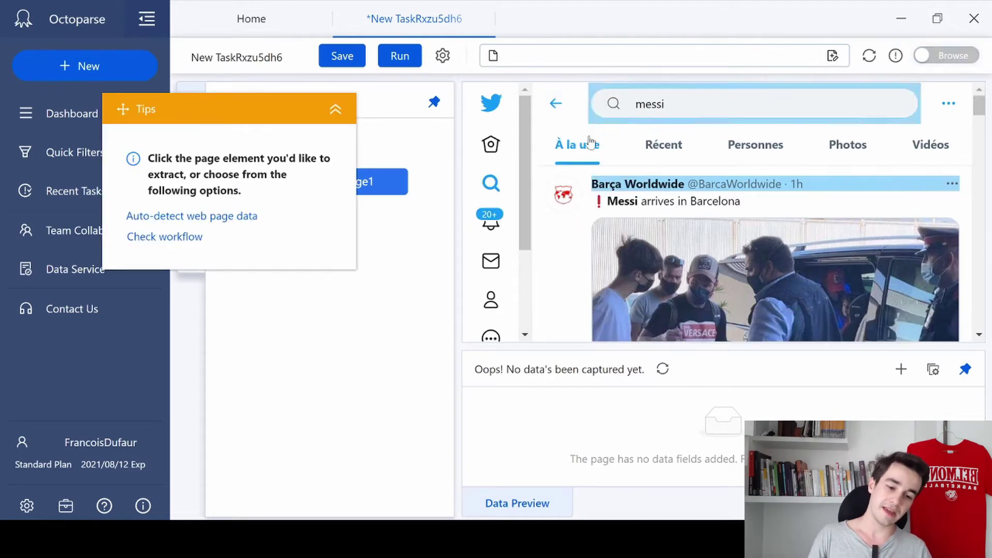
pyautogui.click(535, 188)
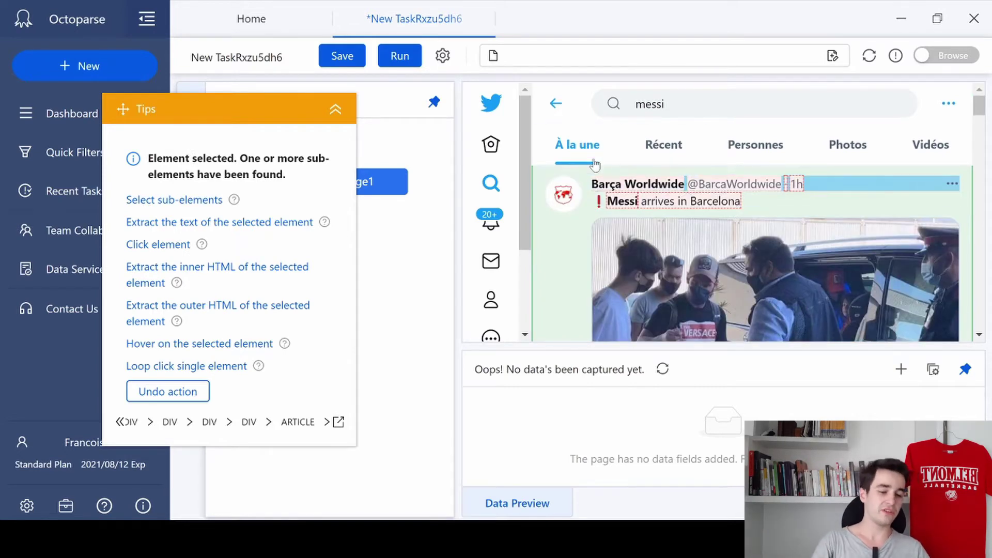
pyautogui.scroll(-3, 726, 197)
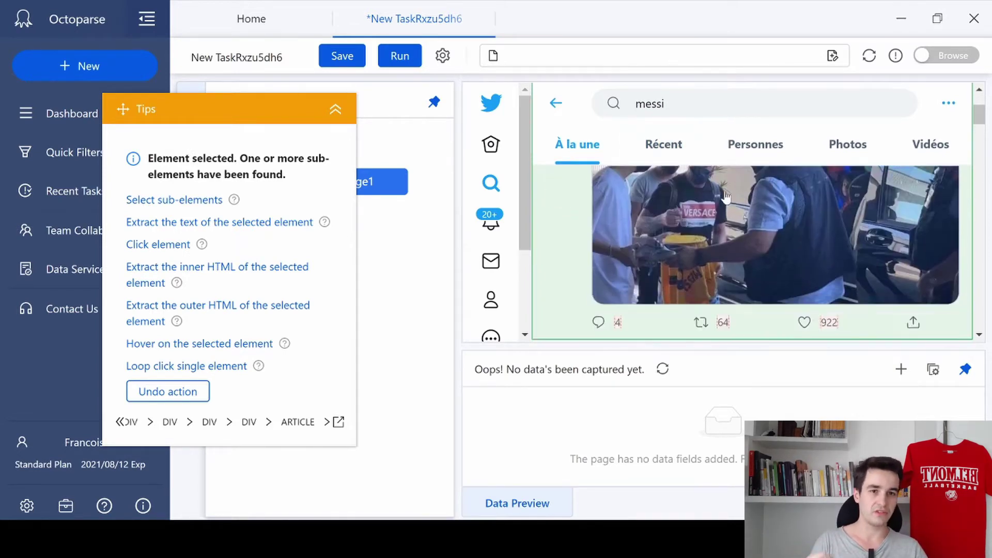
pyautogui.moveTo(788, 180)
pyautogui.scroll(3, 788, 179)
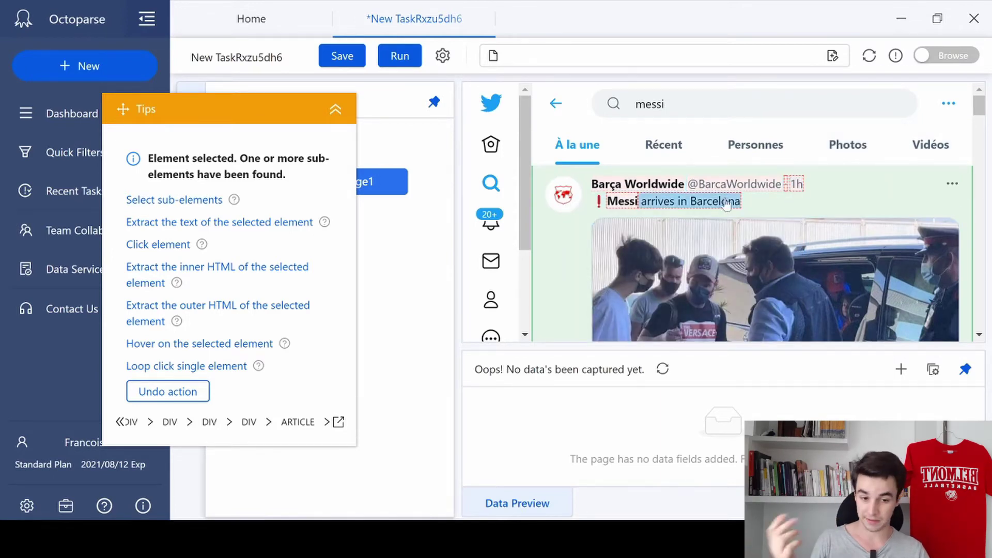
pyautogui.scroll(-3, 756, 203)
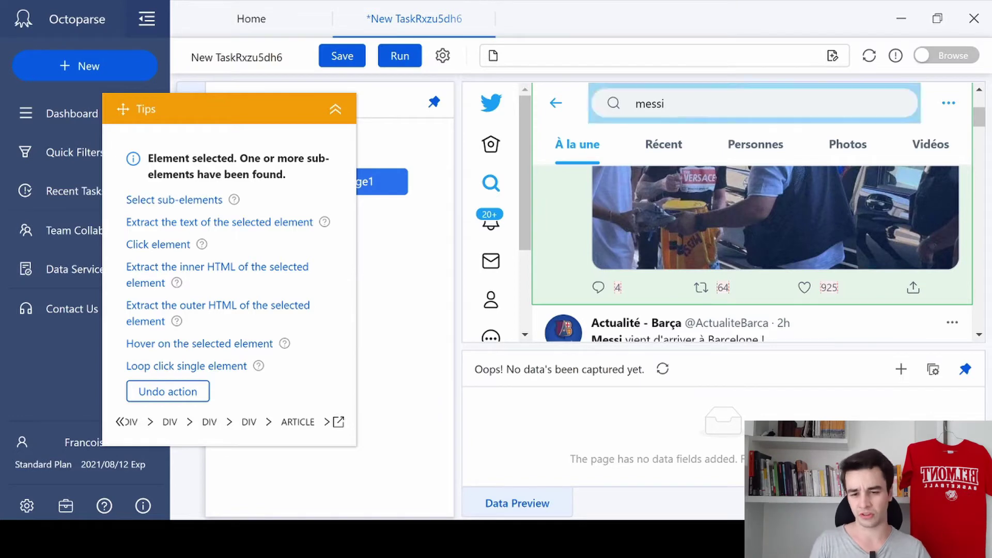
# Step: Select the tweet's sub-elements together with all similar tweets and extract their data
pyautogui.click(175, 201)
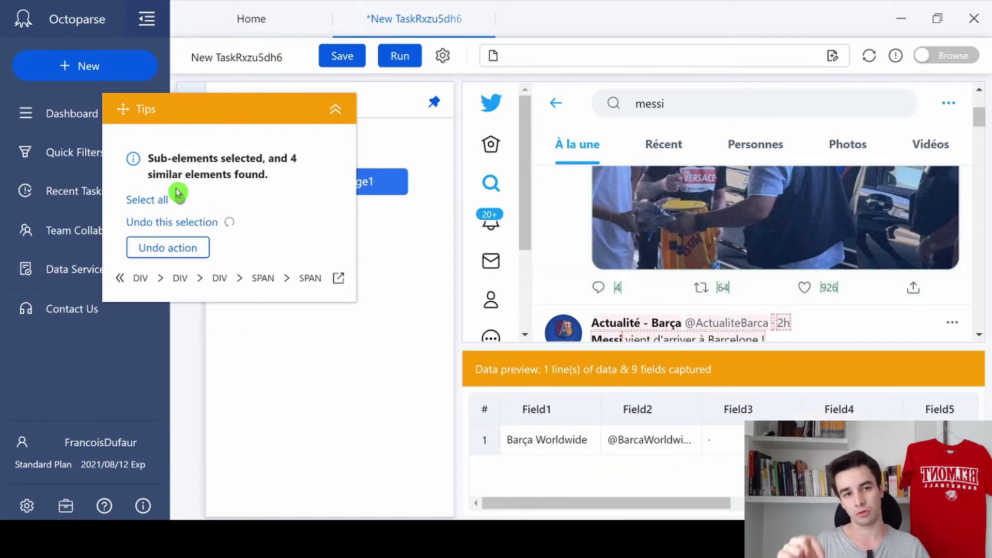
pyautogui.click(137, 201)
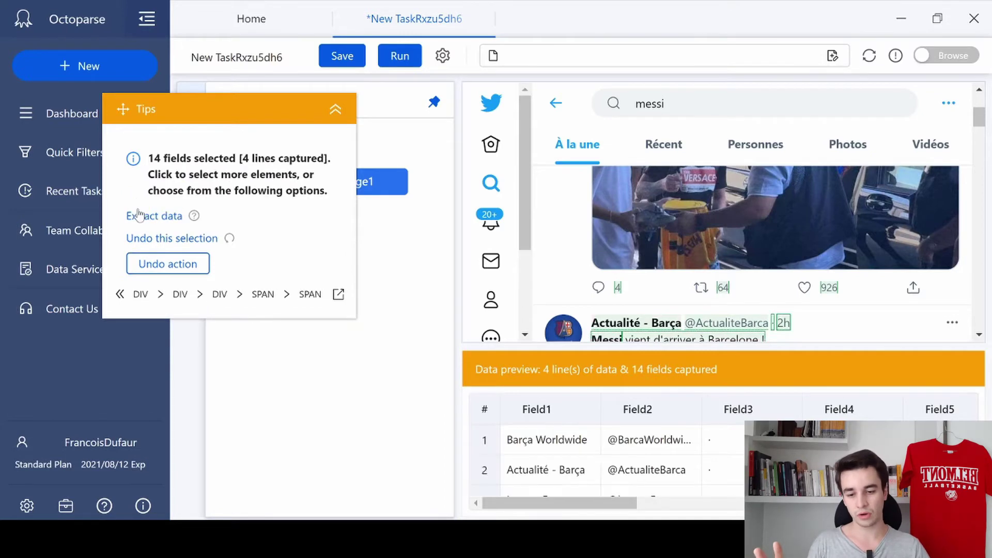
pyautogui.click(144, 217)
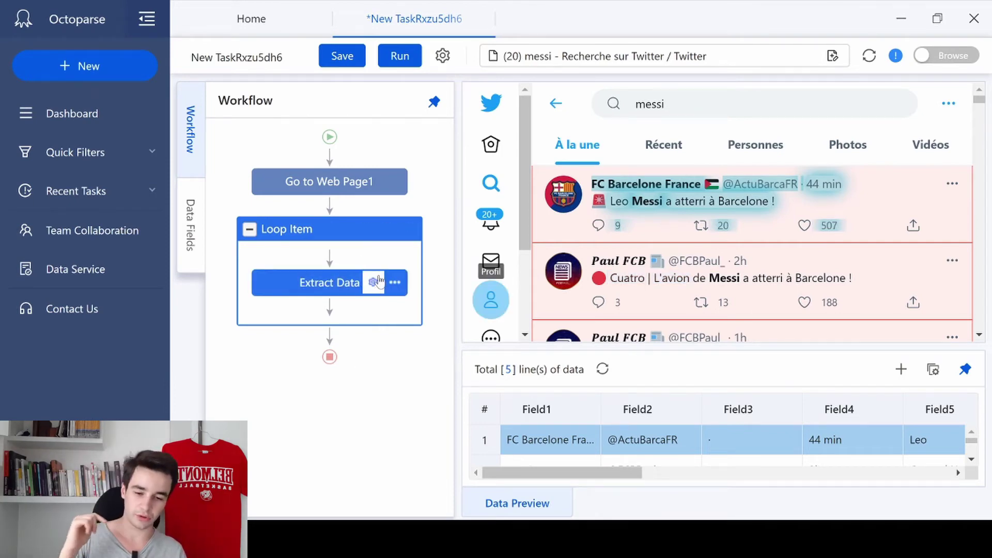
# Step: Rename Field1 of the Extract Data action, which holds the account's display name, as Nom
pyautogui.click(375, 282)
pyautogui.click(275, 255)
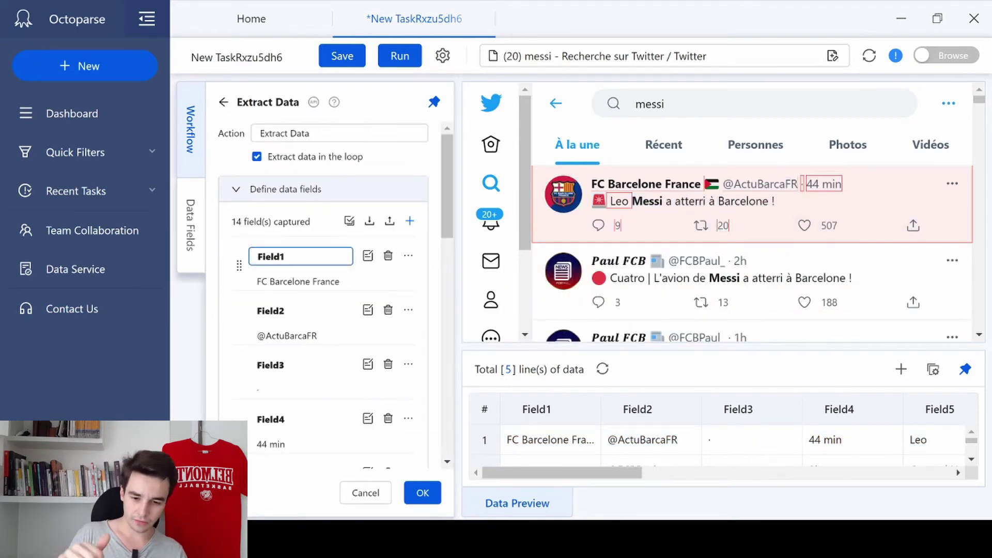
pyautogui.hotkey('ctrl', 'a')
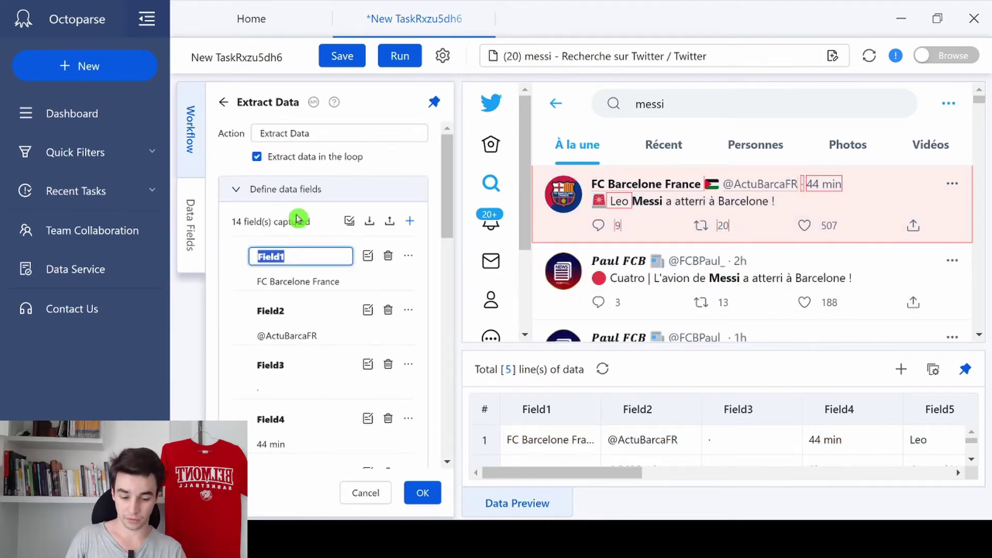
pyautogui.write('Nom')
pyautogui.press('Tab')
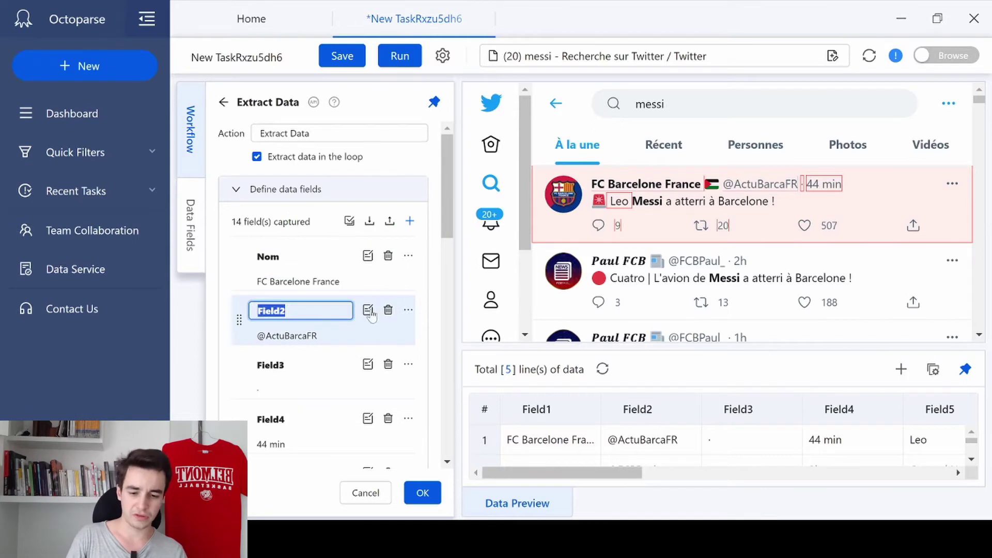
# Step: Delete the data fields Field2 with the account handle and Field3 with the dot separator
pyautogui.click(388, 310)
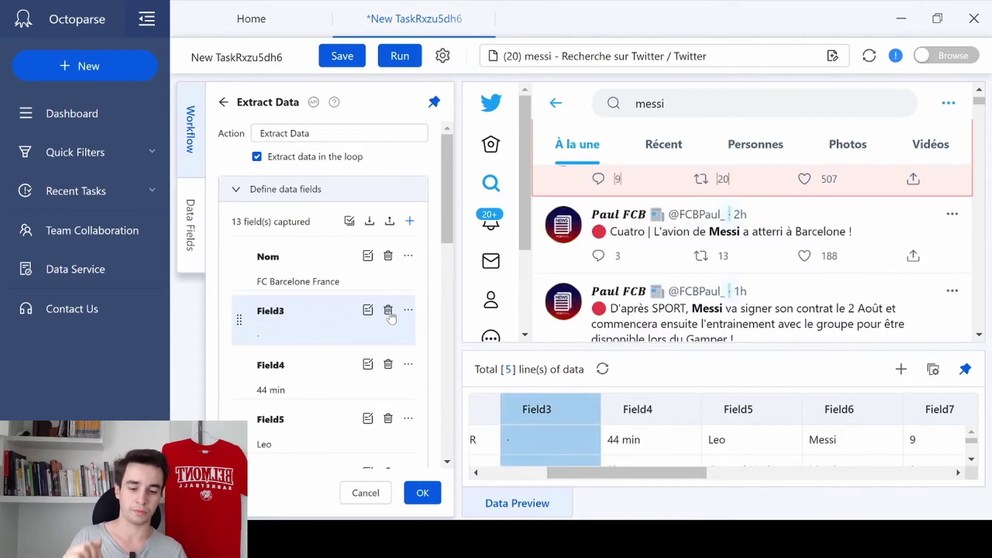
pyautogui.click(388, 311)
# Step: Rename Field4 with the tweet's age as Date, and delete the tweet text fragments Field5 and Field6
pyautogui.click(367, 310)
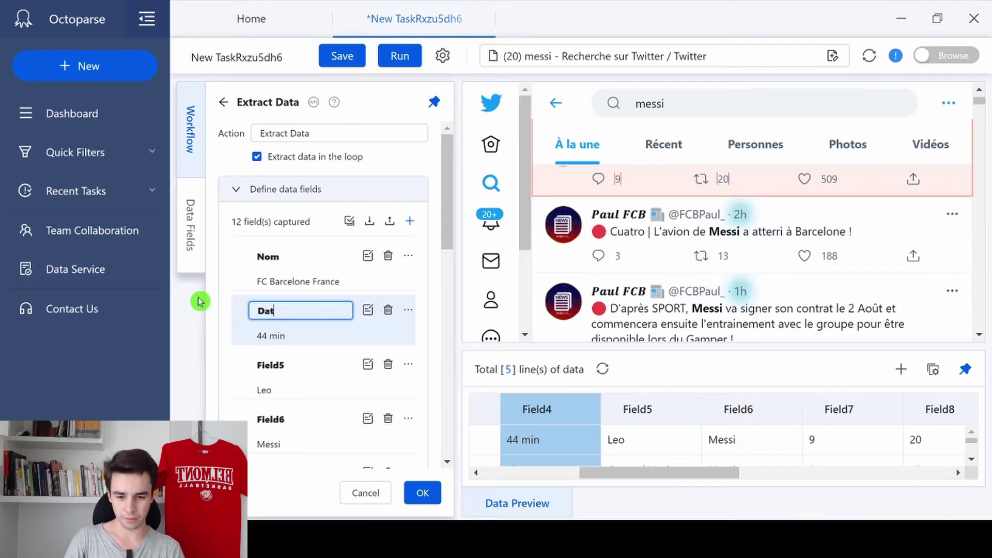
pyautogui.press('Tab')
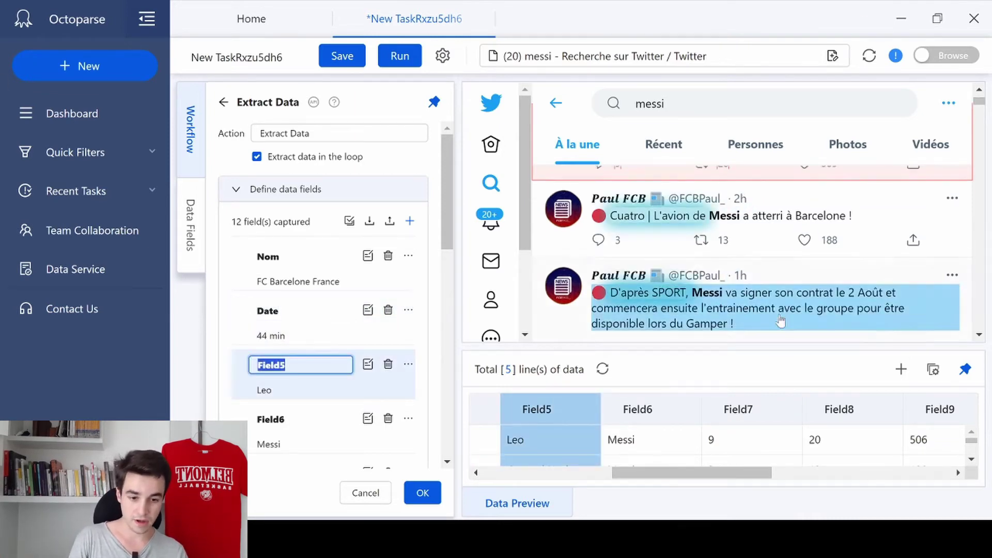
pyautogui.click(388, 364)
pyautogui.click(388, 363)
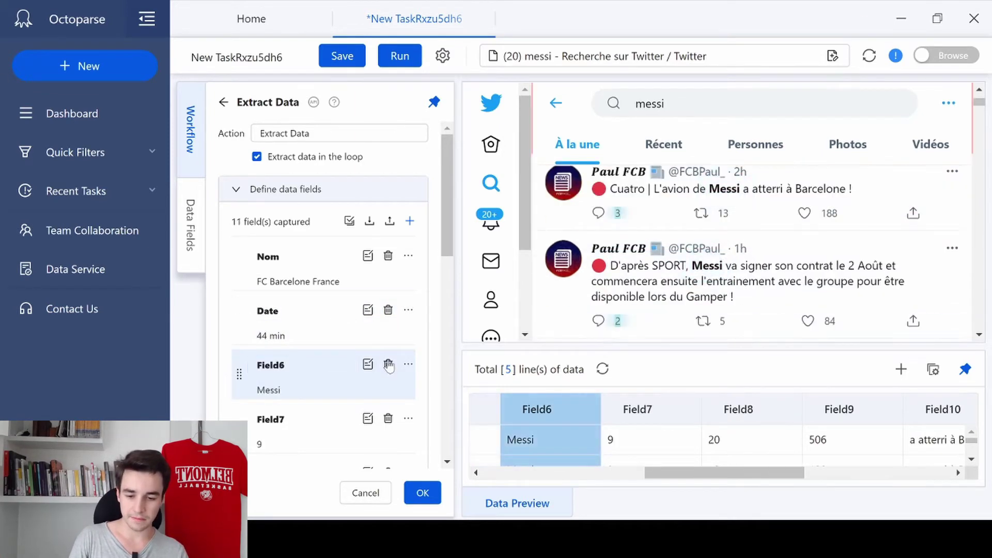
pyautogui.click(342, 398)
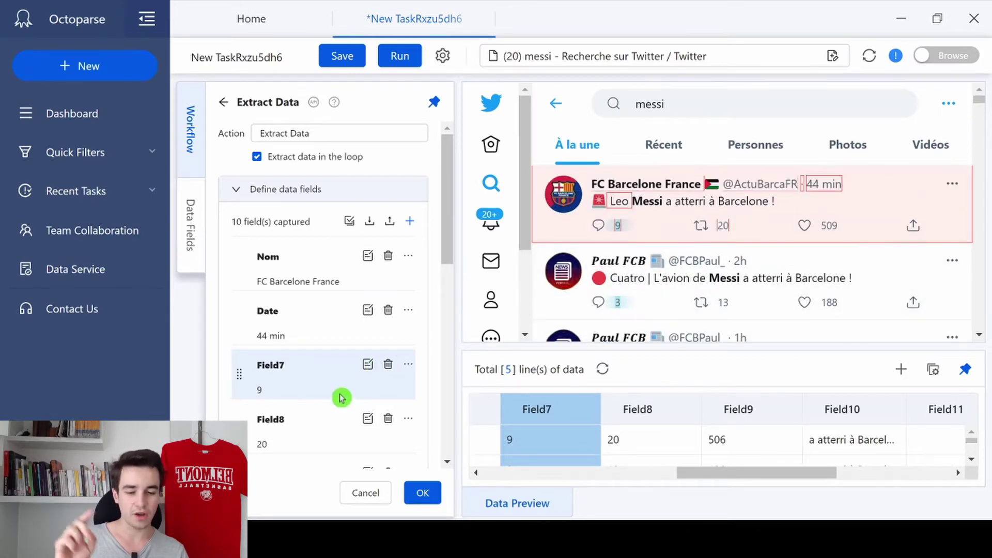
# Step: Rename the three count fields Field7, Field8 and Field9 as Commentaire, Retweet and Like
pyautogui.moveTo(286, 365); pyautogui.dragTo(217, 365)
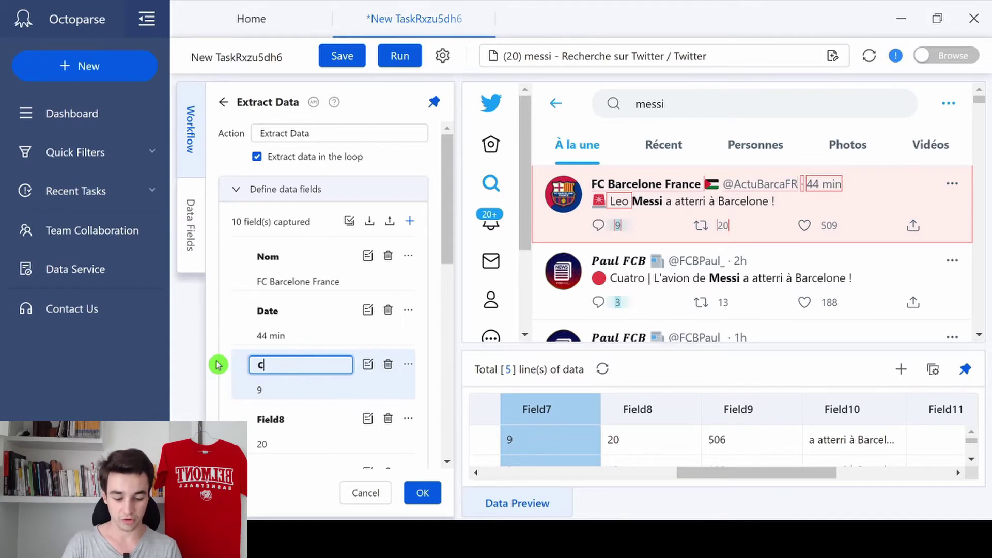
pyautogui.write('Commentaire')
pyautogui.press('Tab')
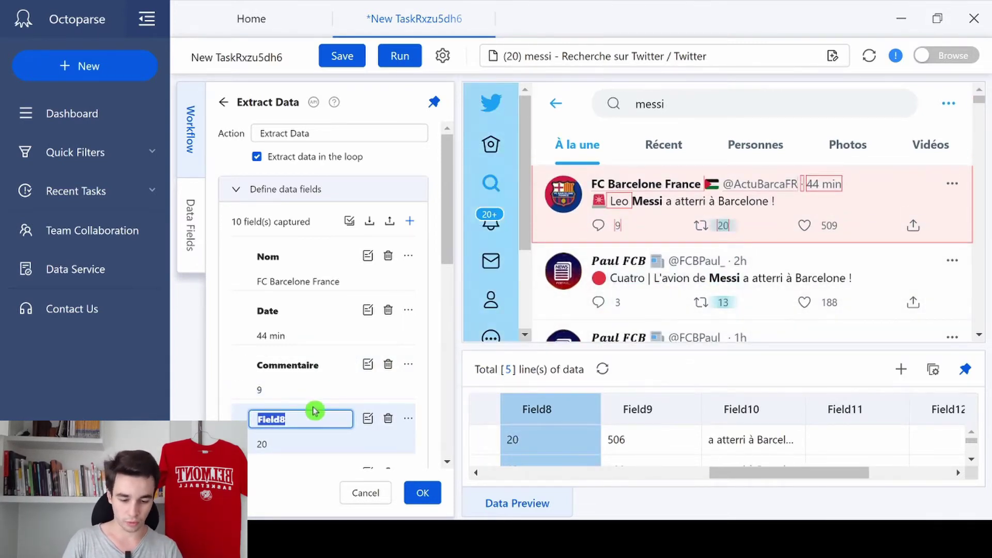
pyautogui.write('Rt')
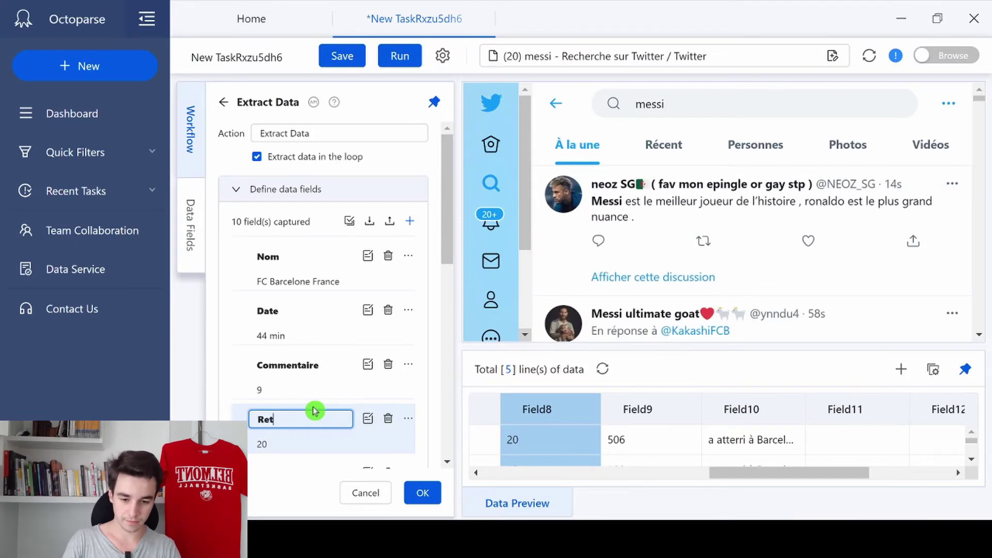
pyautogui.write('tweet')
pyautogui.press('Tab')
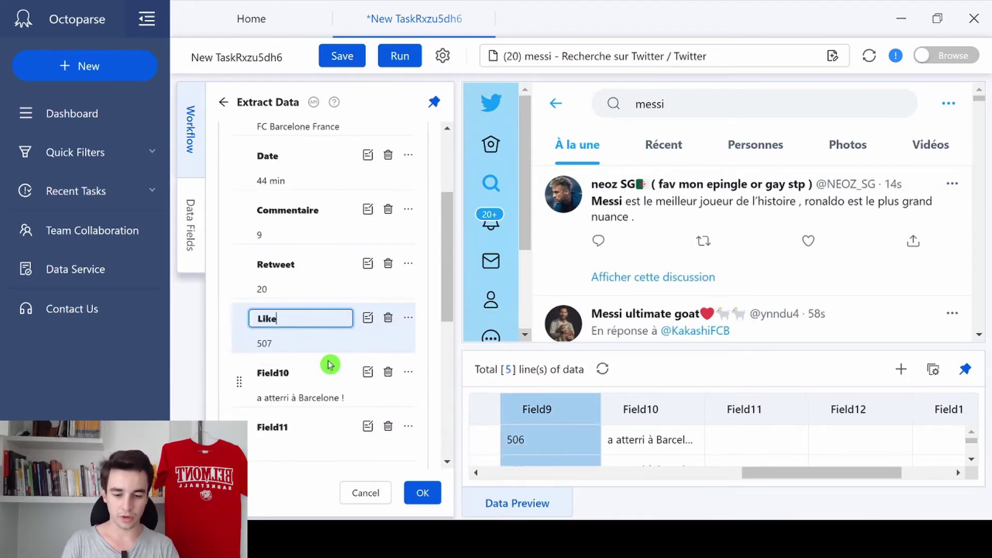
pyautogui.scroll(3, 330, 365)
pyautogui.scroll(-6, 359, 379)
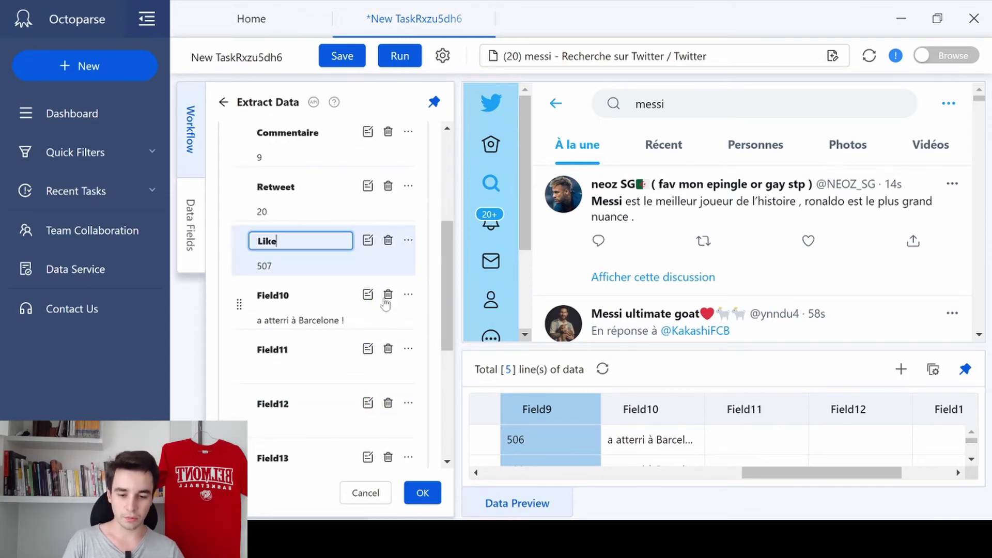
pyautogui.write('Like')
# Step: Delete the remaining data fields Field10 through Field14 and apply the Extract Data settings
pyautogui.click(388, 294)
pyautogui.click(388, 295)
pyautogui.click(388, 294)
pyautogui.click(388, 294)
pyautogui.click(388, 294)
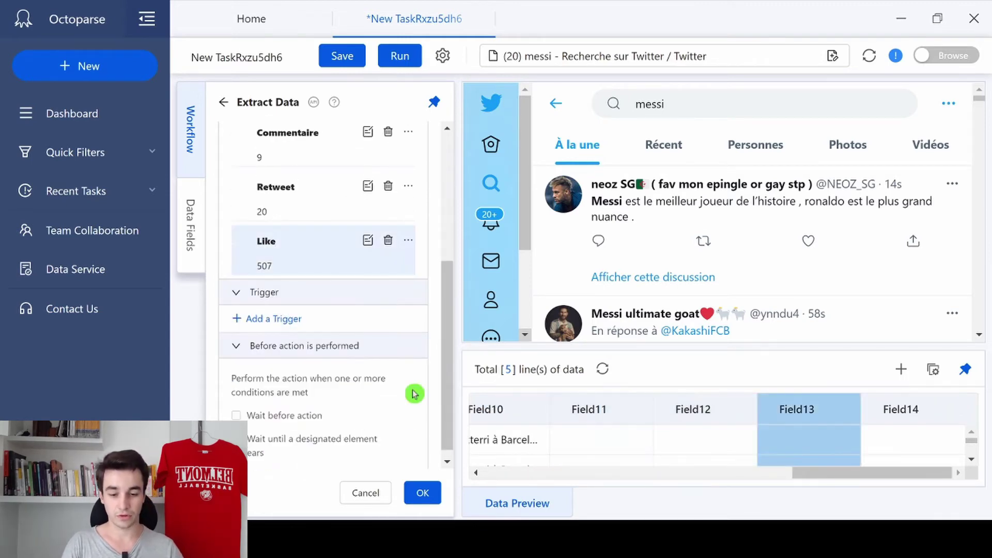
pyautogui.click(422, 493)
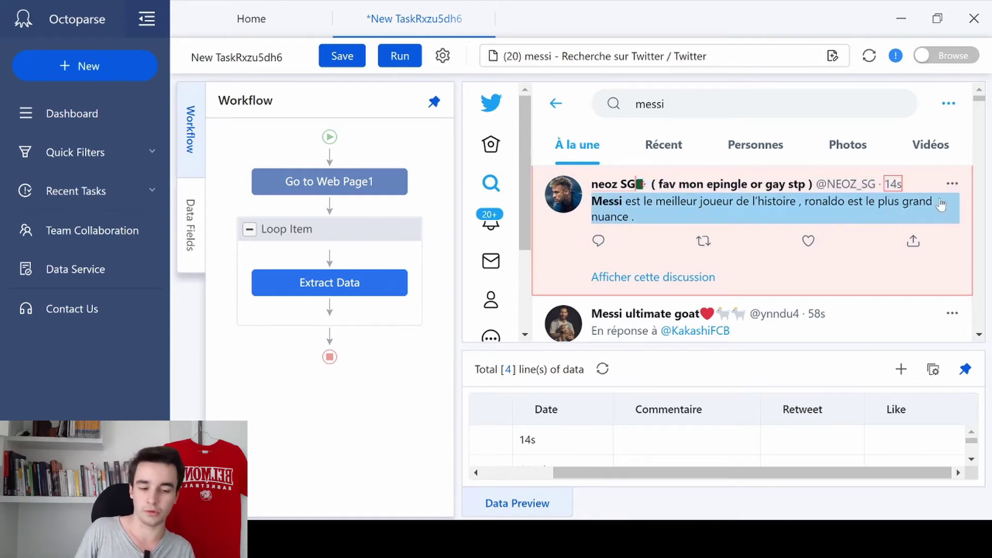
# Step: Extract the full message text of the first tweet as an additional data field and review it in the data preview
pyautogui.click(941, 217)
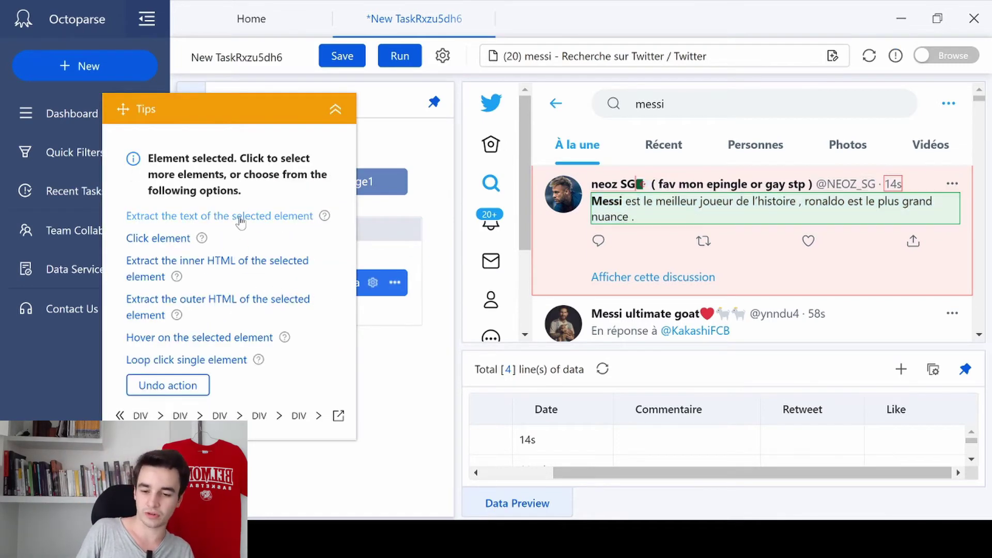
pyautogui.click(239, 215)
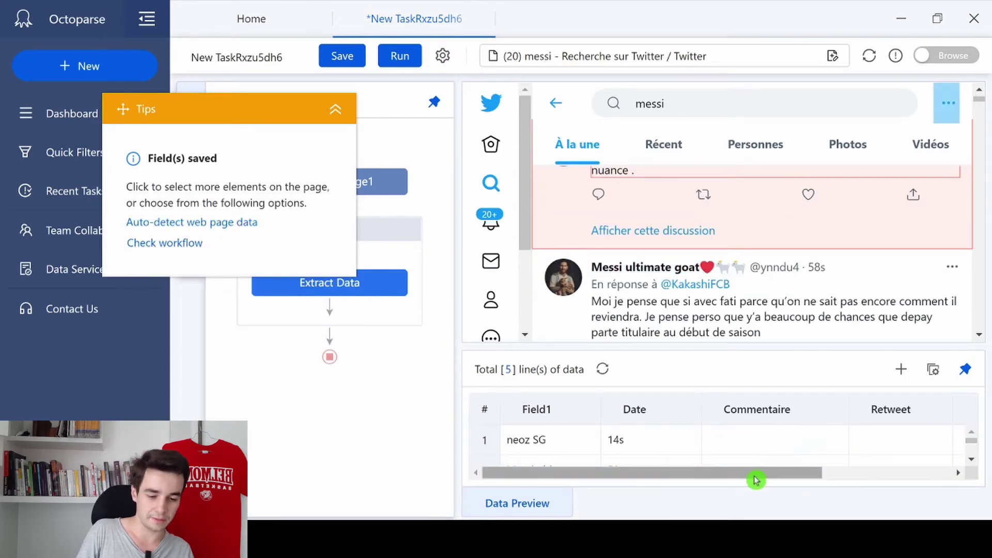
pyautogui.moveTo(750, 472); pyautogui.dragTo(974, 457)
pyautogui.scroll(-2, 941, 439)
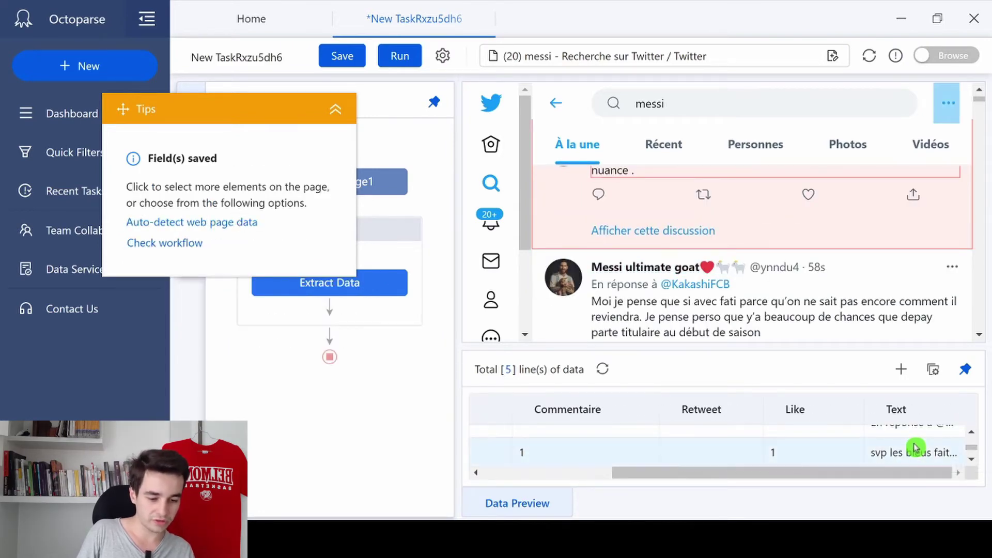
pyautogui.scroll(2, 915, 448)
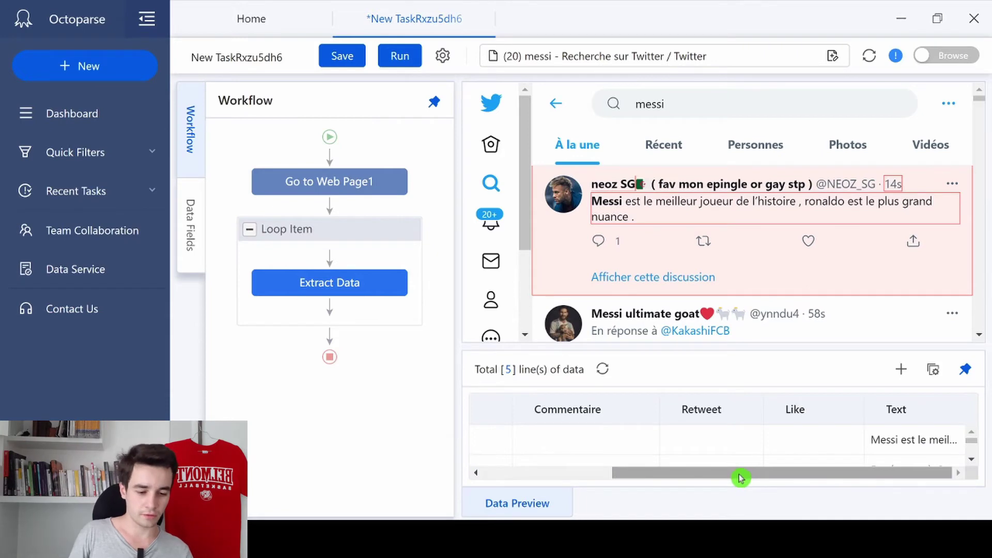
pyautogui.moveTo(741, 477); pyautogui.dragTo(532, 459)
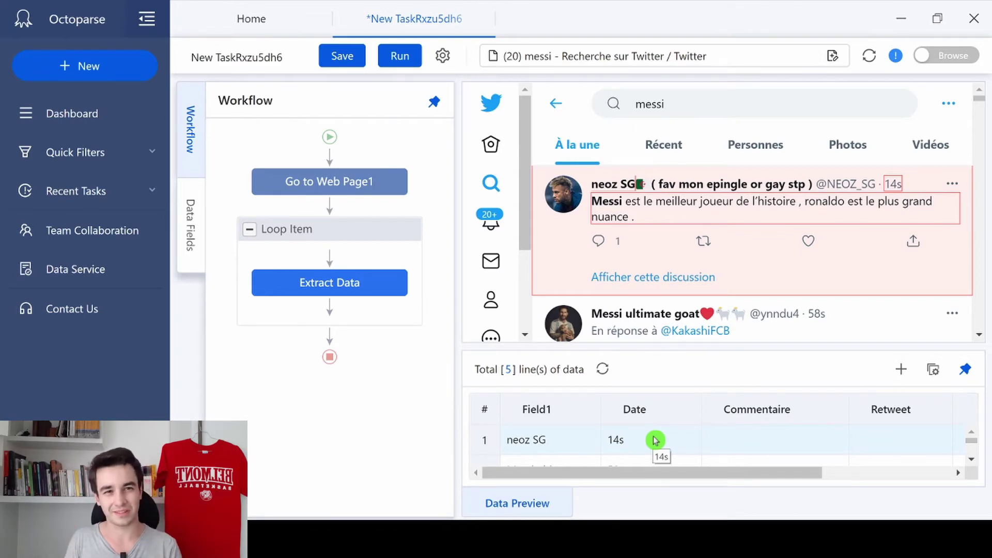
# Step: Customize the Date field to extract the datetime attribute, apply the Extract Data settings and review the previewed rows
pyautogui.moveTo(662, 418)
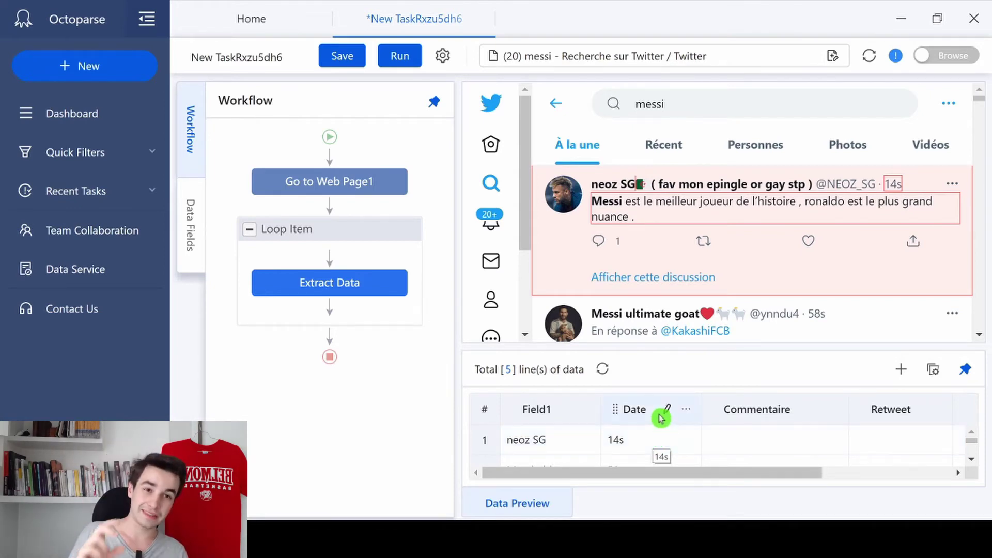
pyautogui.click(686, 411)
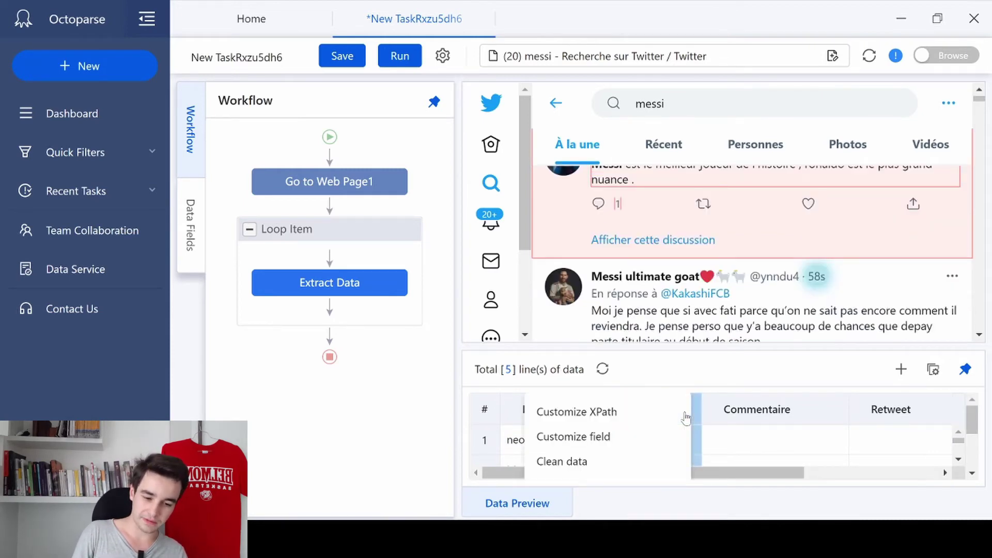
pyautogui.click(620, 437)
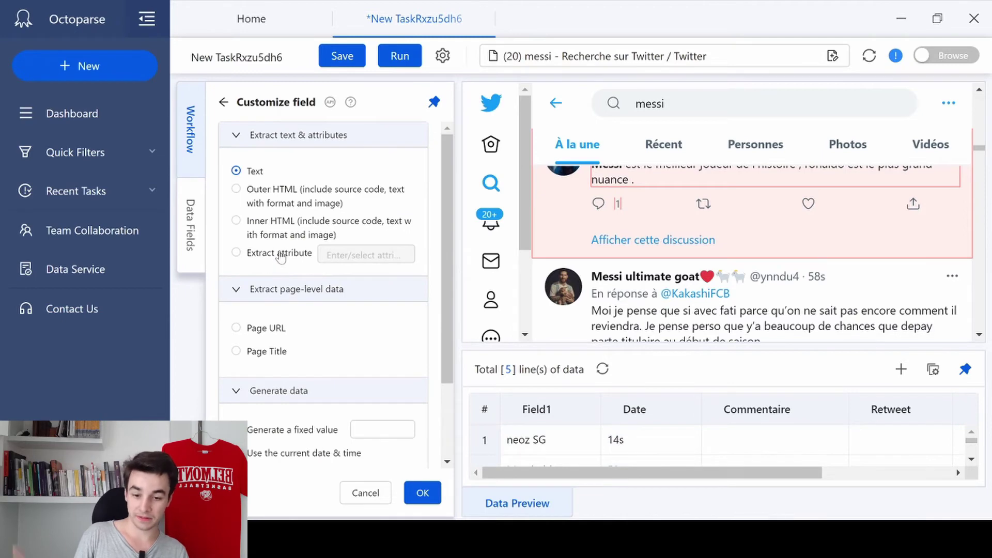
pyautogui.click(366, 254)
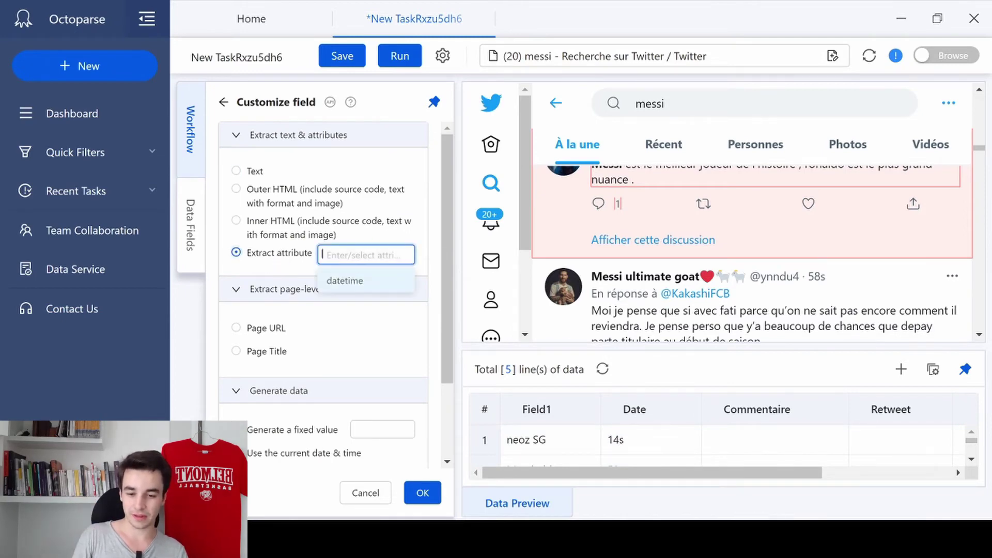
pyautogui.click(351, 279)
pyautogui.scroll(-2, 362, 362)
pyautogui.click(341, 419)
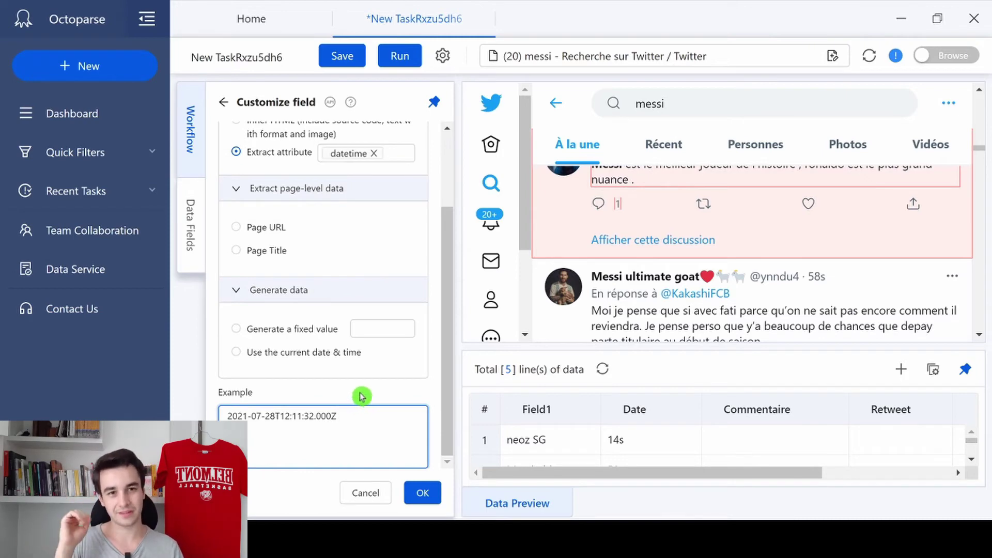
pyautogui.click(423, 492)
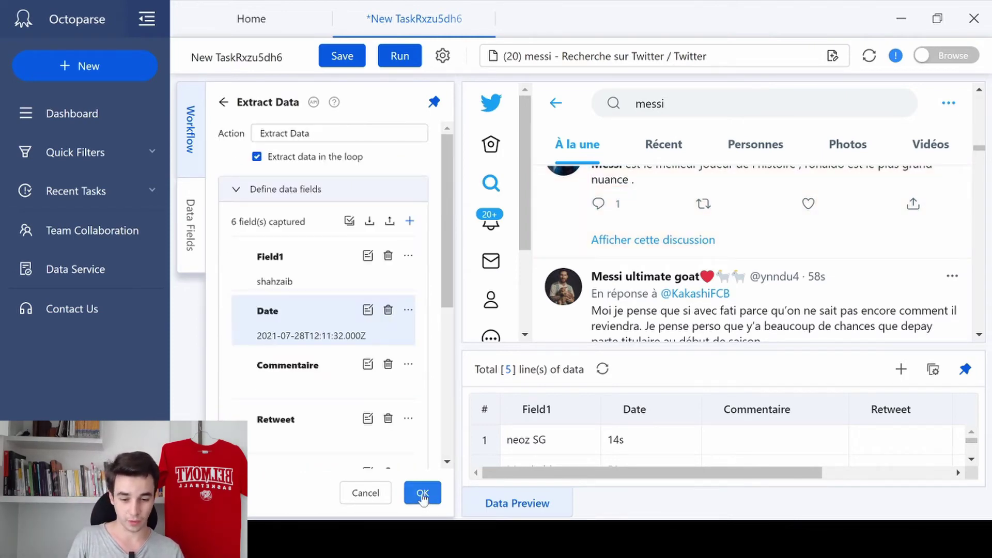
pyautogui.click(422, 493)
pyautogui.moveTo(669, 473); pyautogui.dragTo(587, 470)
pyautogui.scroll(-3, 638, 450)
pyautogui.scroll(-2, 639, 449)
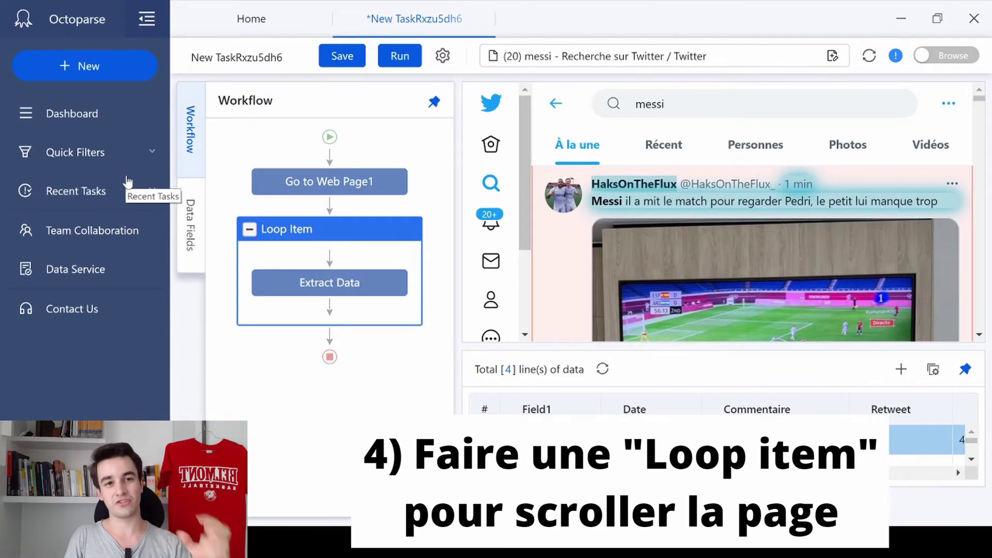
# Step: Add a Loop action to the workflow between Go to Web Page1 and the existing Loop Item
pyautogui.click(325, 213)
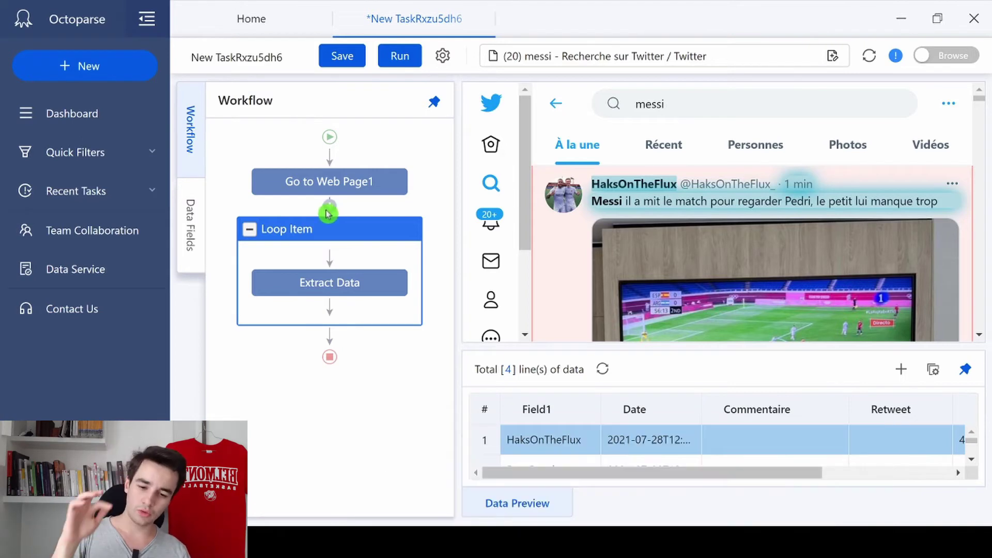
pyautogui.click(330, 210)
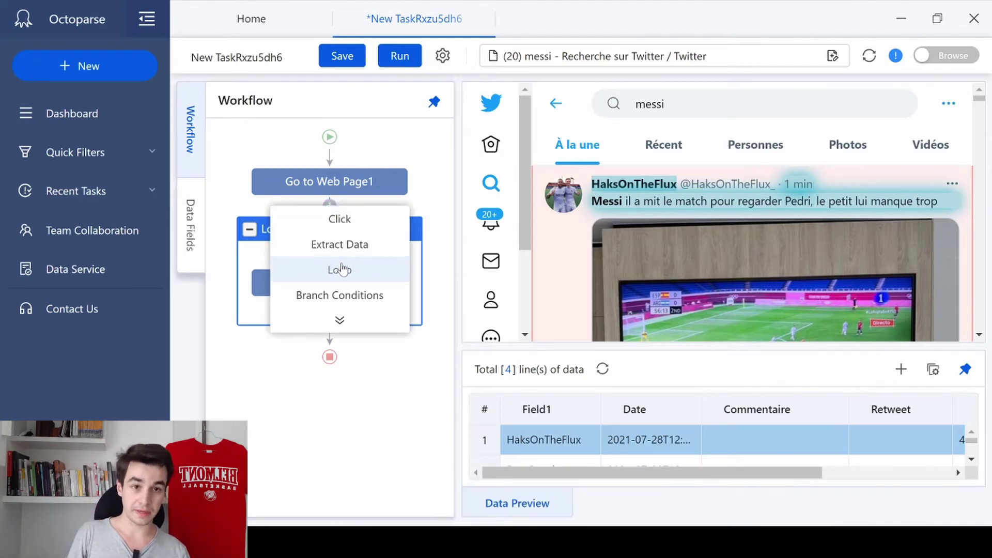
pyautogui.click(341, 269)
pyautogui.click(421, 279)
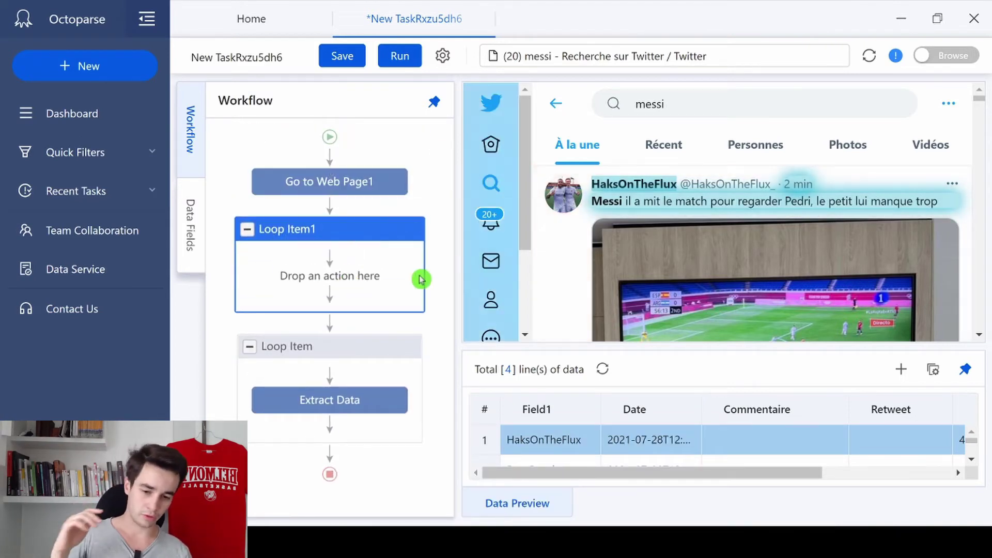
# Step: Set the new loop's mode to Scroll Page, scrolling for one screen with 1000 repeats
pyautogui.click(385, 236)
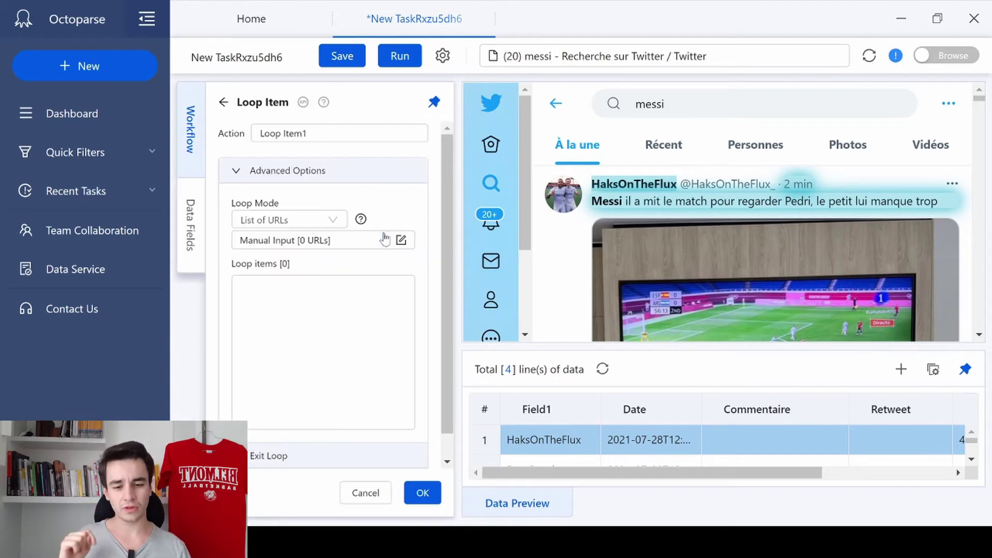
pyautogui.click(325, 219)
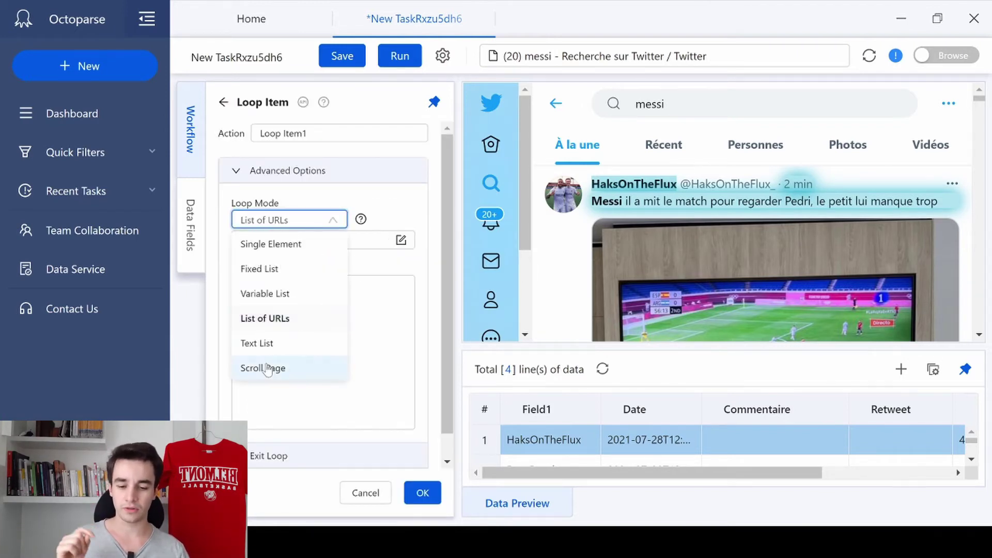
pyautogui.click(264, 362)
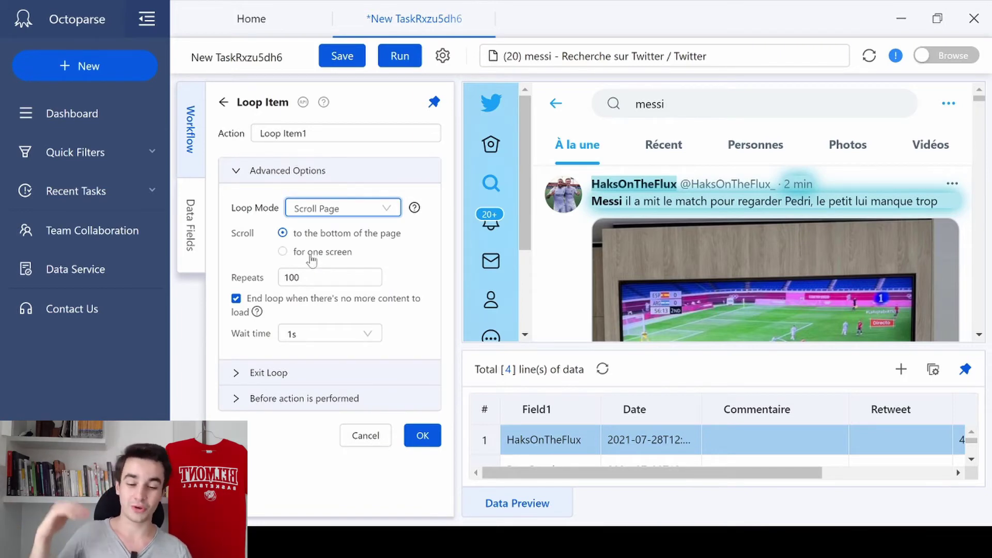
pyautogui.click(311, 253)
pyautogui.click(310, 278)
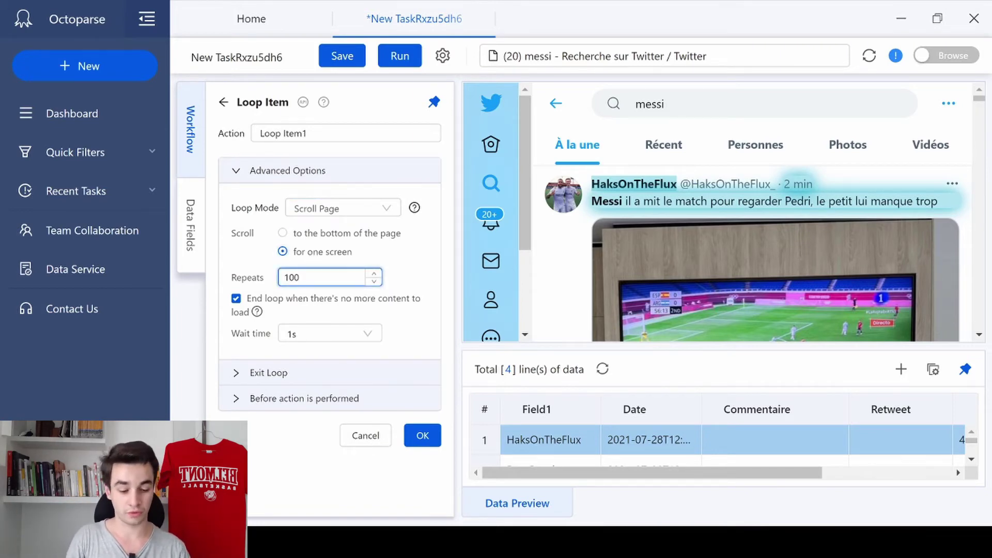
pyautogui.click(427, 256)
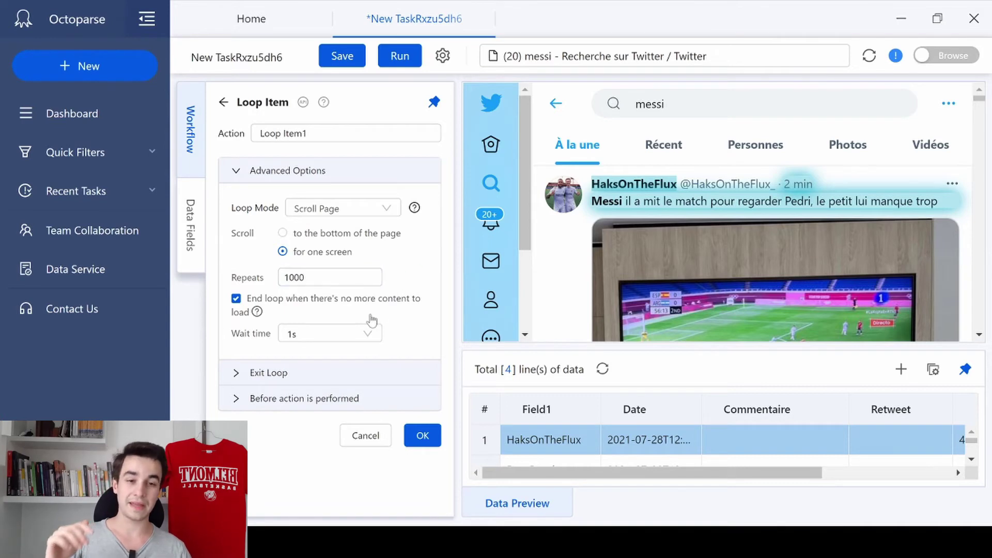
# Step: Set the wait time of the page-scrolling loop to 3s
pyautogui.click(361, 339)
pyautogui.scroll(-1, 328, 366)
pyautogui.click(310, 382)
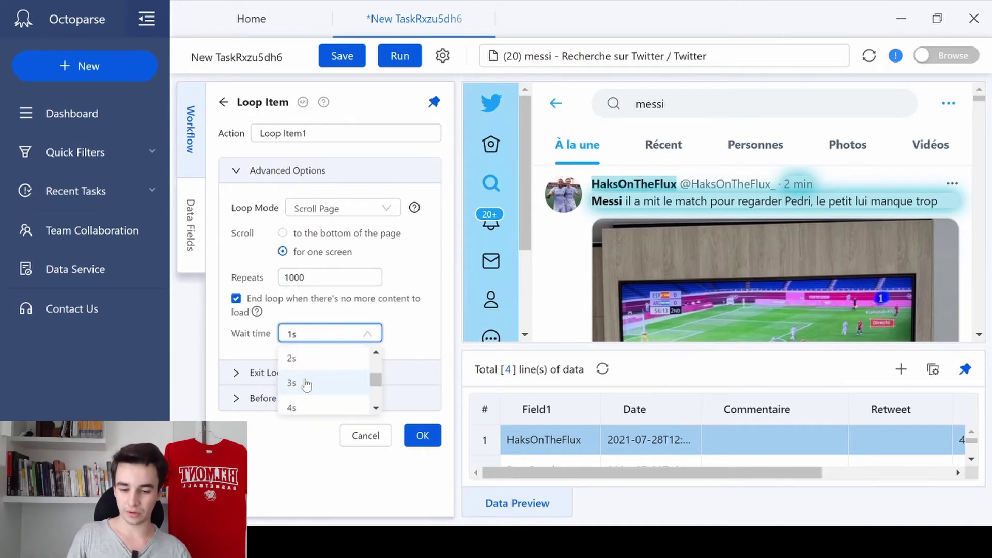
pyautogui.click(399, 346)
pyautogui.click(395, 274)
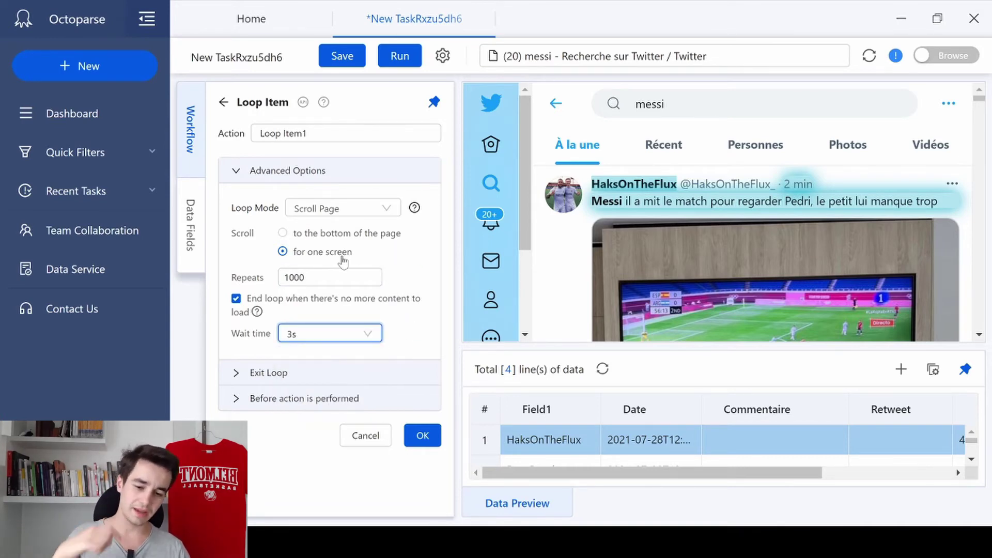
pyautogui.click(282, 233)
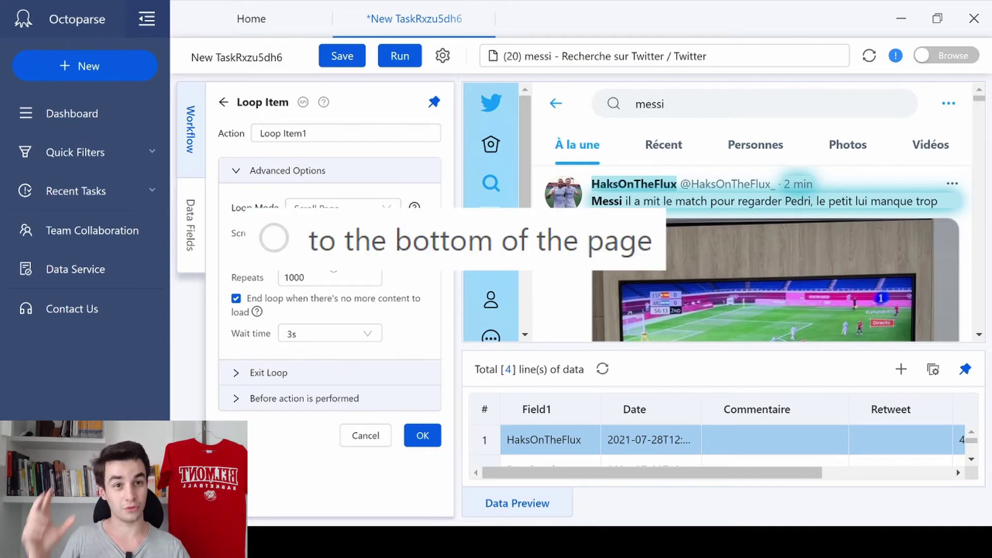
pyautogui.click(369, 253)
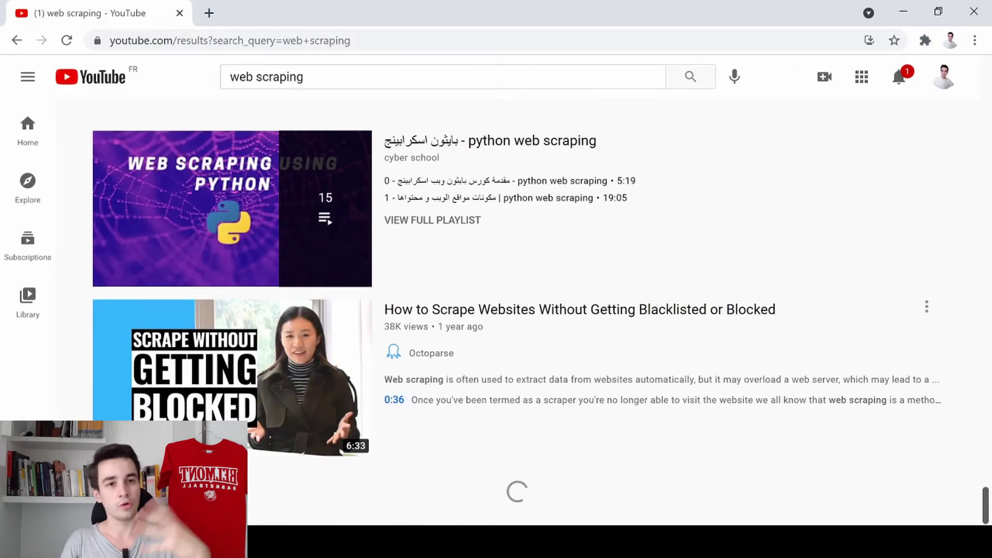
# Step: Apply the page-scrolling loop settings and nest the tweet Loop Item inside Loop Item1 in the workflow
pyautogui.scroll(-10, 517, 310)
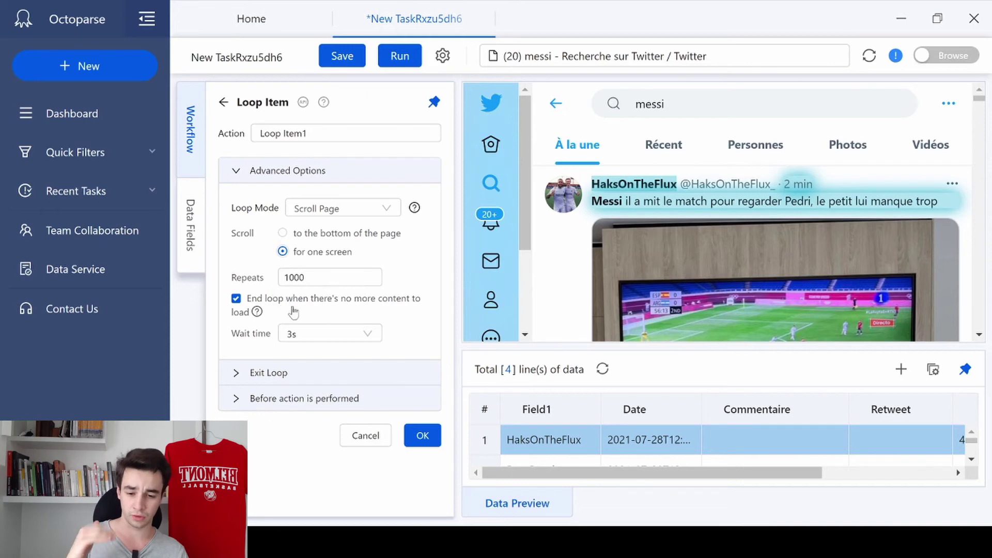
pyautogui.click(432, 434)
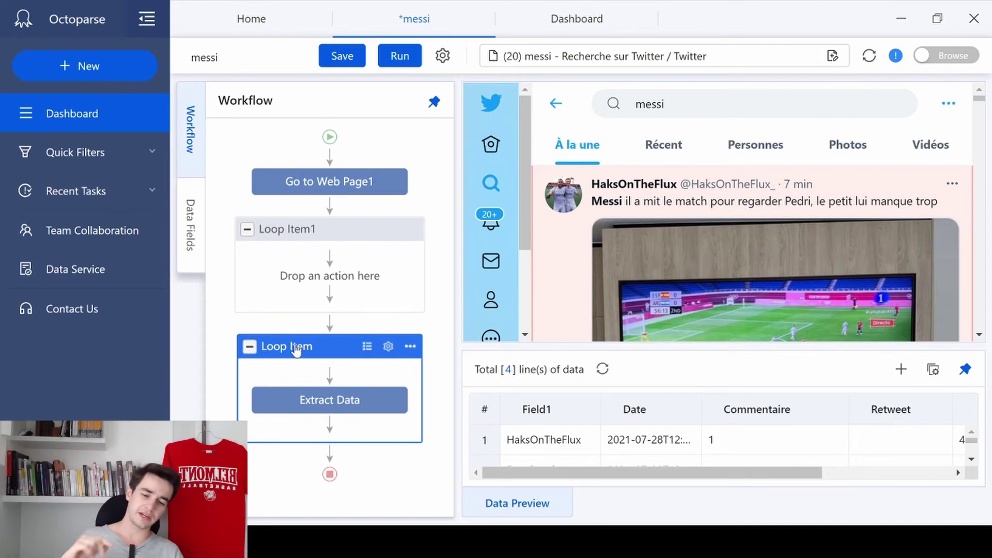
pyautogui.moveTo(282, 337); pyautogui.dragTo(312, 262)
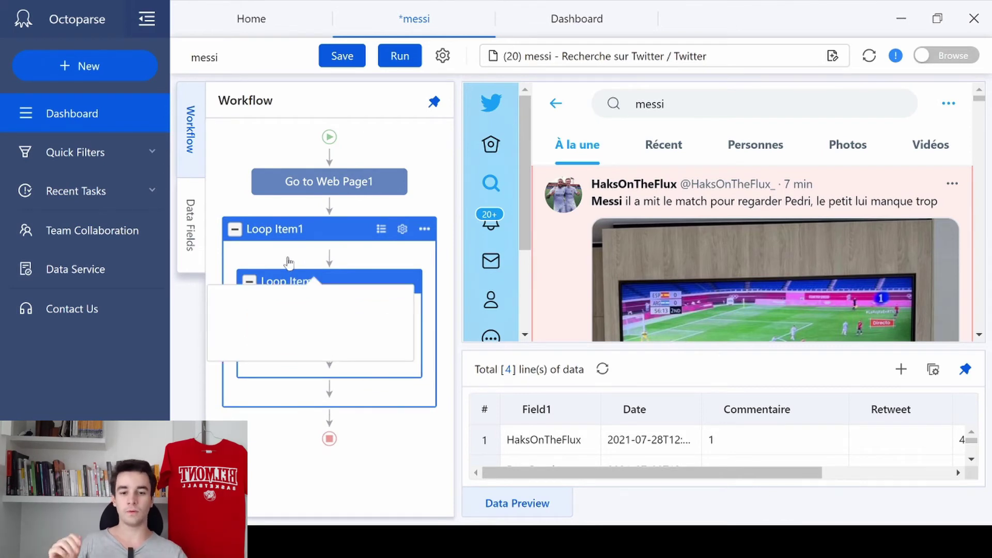
# Step: Save the messi task, run it on the local device and dismiss the completion message
pyautogui.click(360, 55)
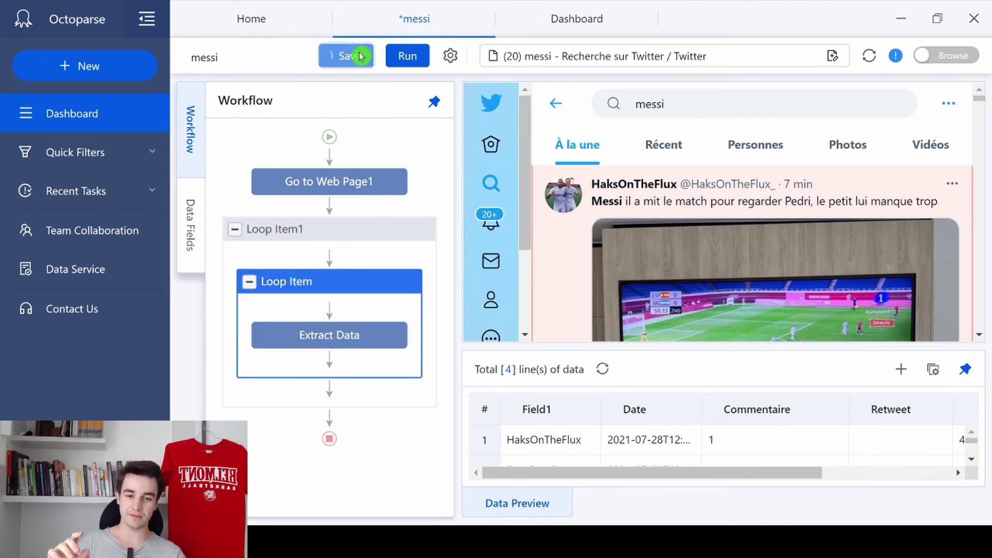
pyautogui.click(405, 56)
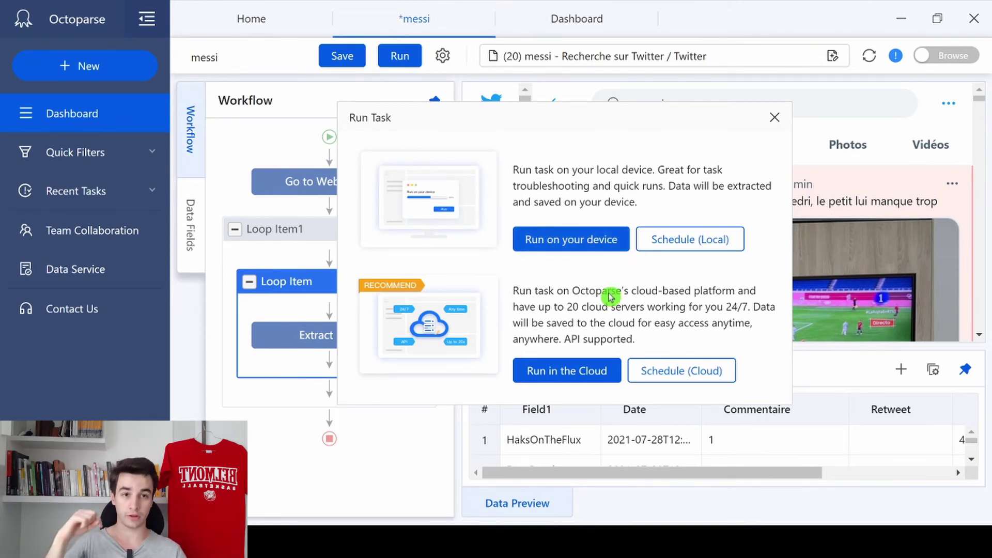
pyautogui.click(541, 252)
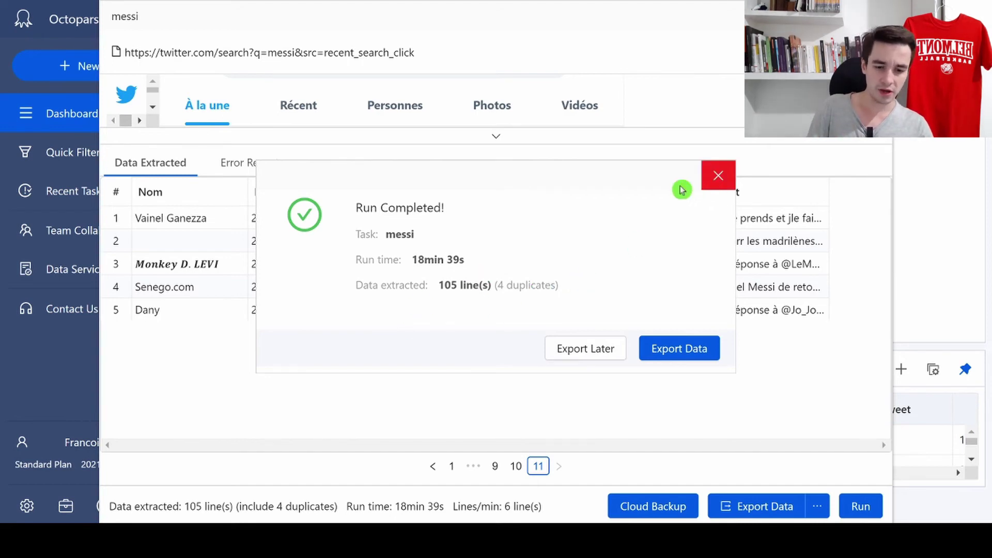
pyautogui.click(703, 181)
pyautogui.click(498, 139)
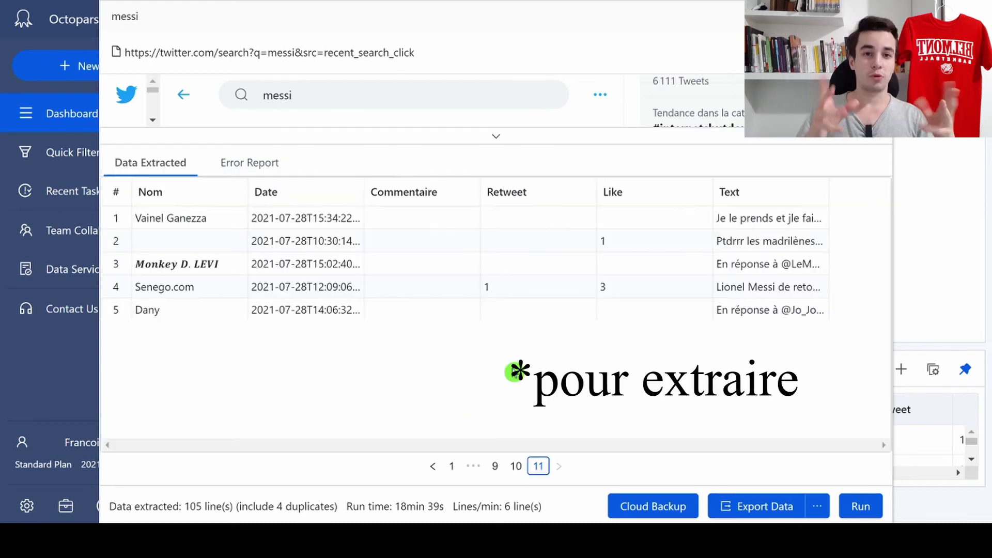
# Step: Export the extracted tweets with duplicates removed as an Excel (xlsx) file
pyautogui.click(753, 506)
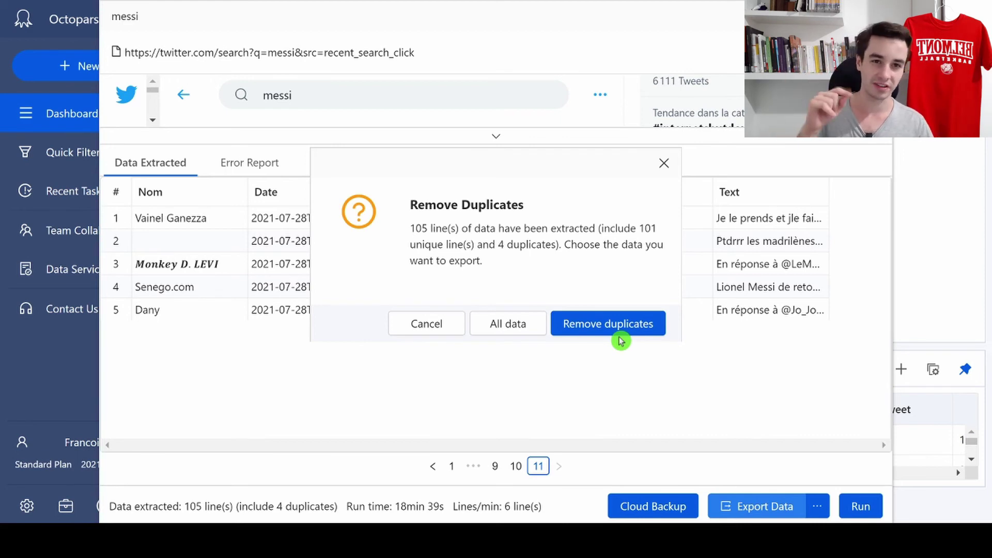
pyautogui.click(593, 324)
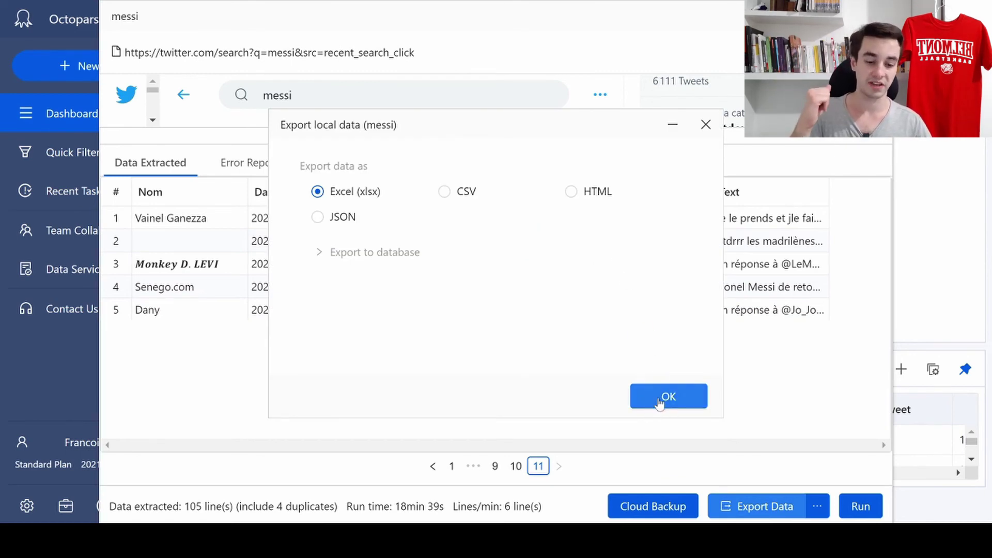
pyautogui.click(659, 403)
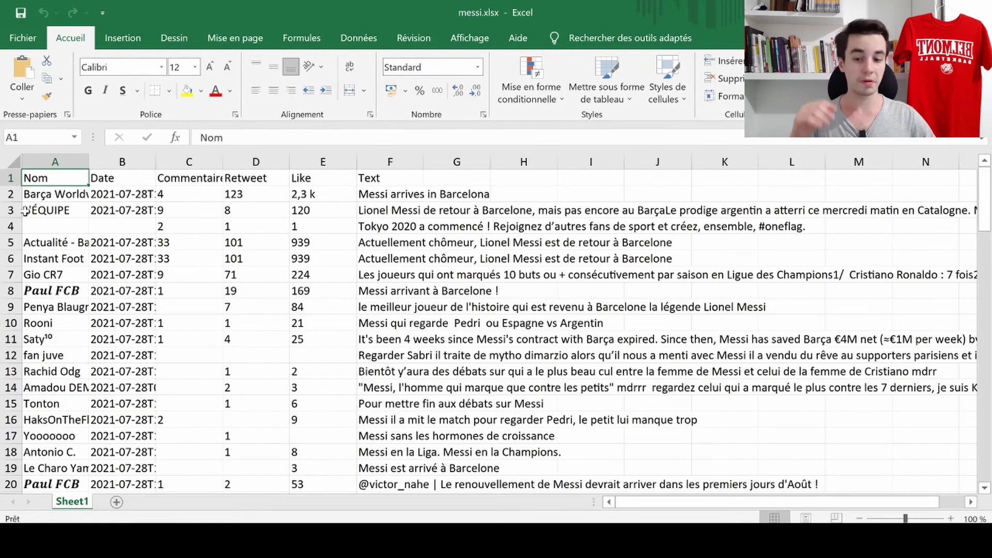
# Step: Examine the exported messi.xlsx rows across the Nom, Date, Commentaire, Retweet, Like and Text columns
pyautogui.moveTo(35, 250); pyautogui.dragTo(46, 275)
pyautogui.click(39, 288)
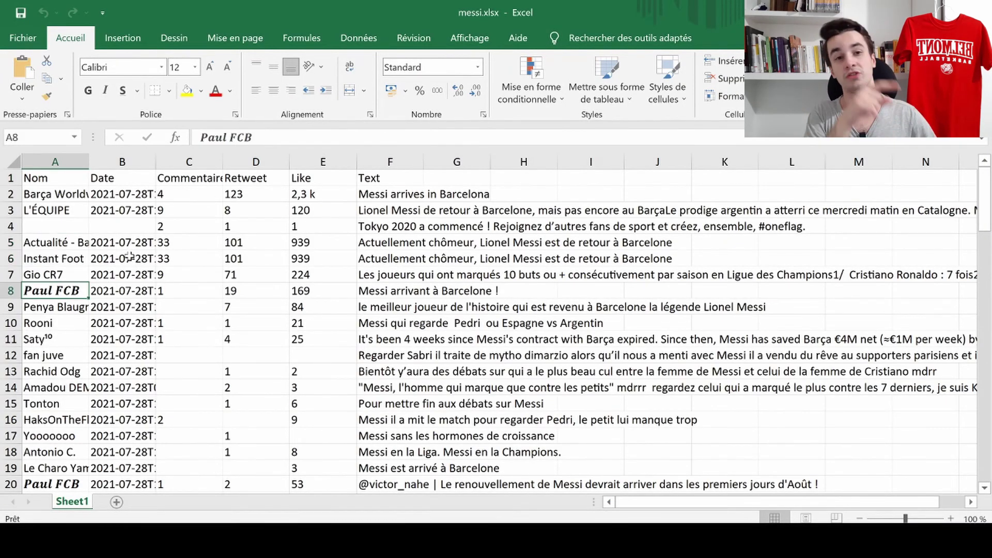
pyautogui.scroll(-1, 131, 270)
pyautogui.click(130, 291)
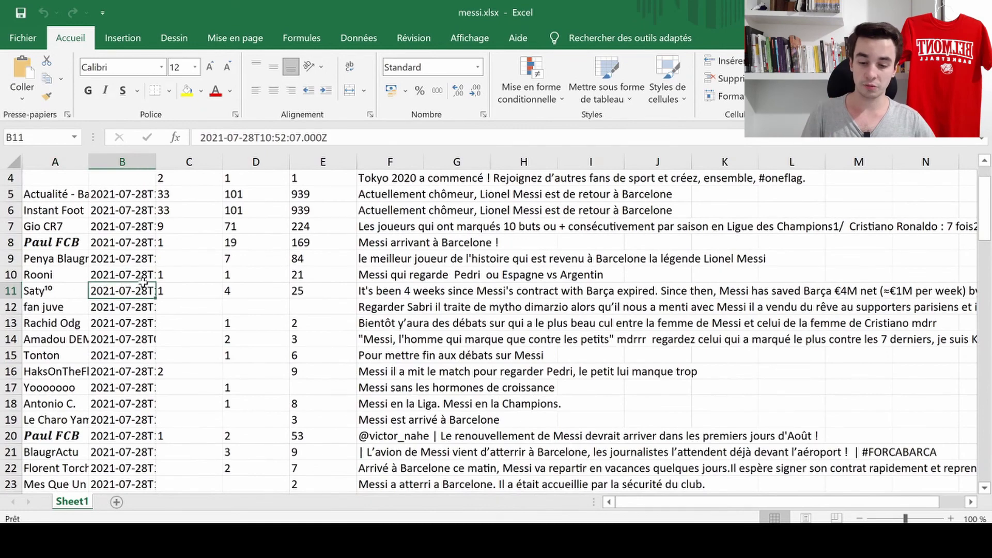
pyautogui.scroll(1, 138, 288)
pyautogui.scroll(-4, 191, 321)
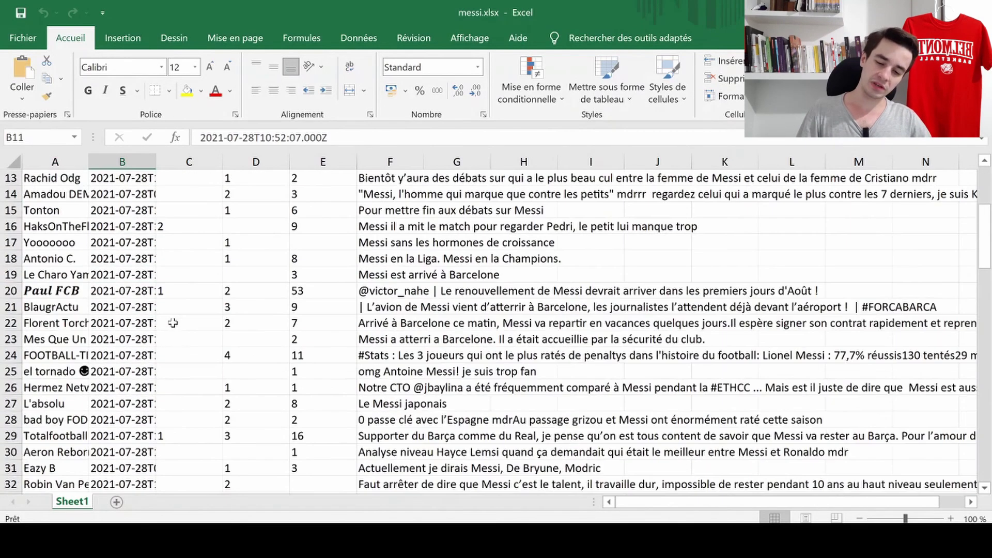
pyautogui.click(178, 324)
pyautogui.click(185, 357)
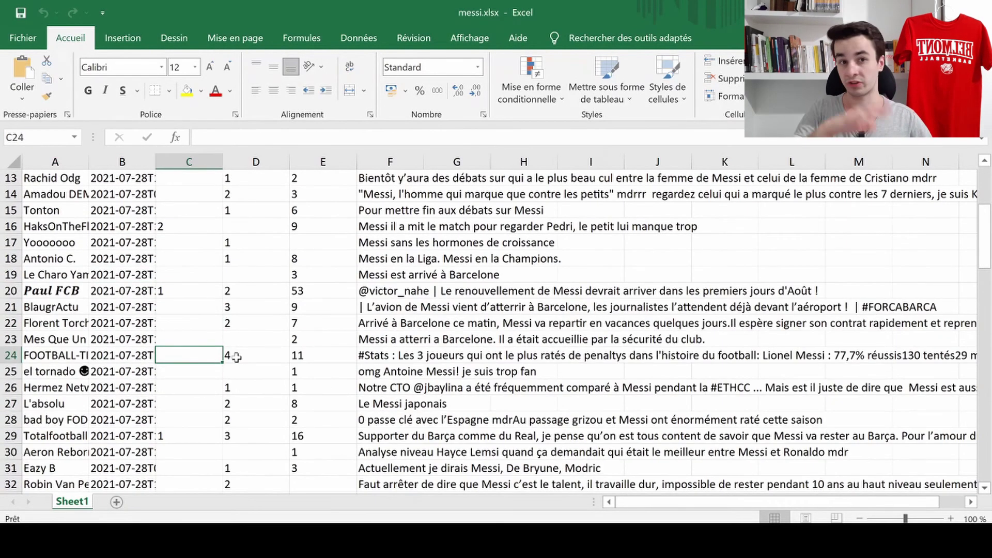
pyautogui.scroll(3, 272, 311)
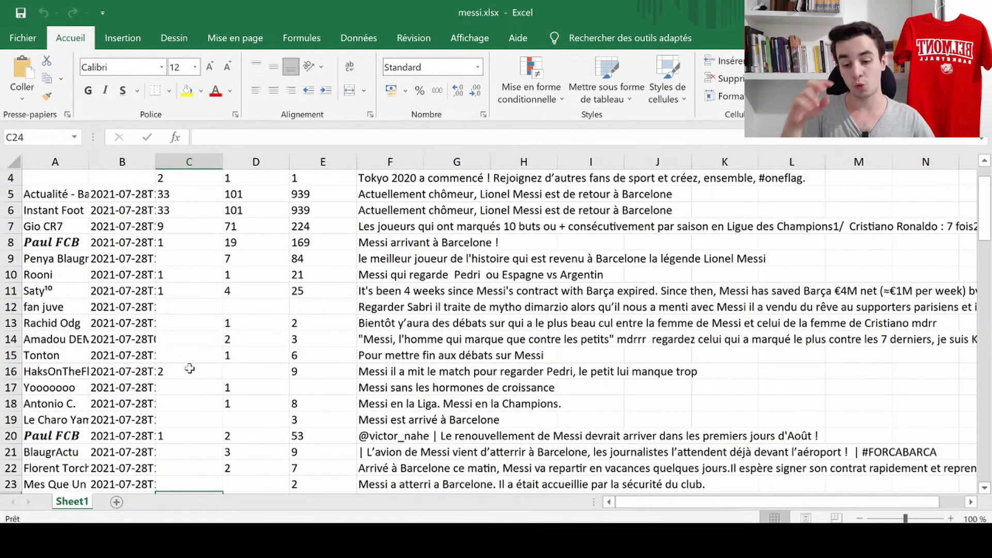
pyautogui.scroll(-3, 189, 368)
pyautogui.click(169, 386)
pyautogui.click(230, 373)
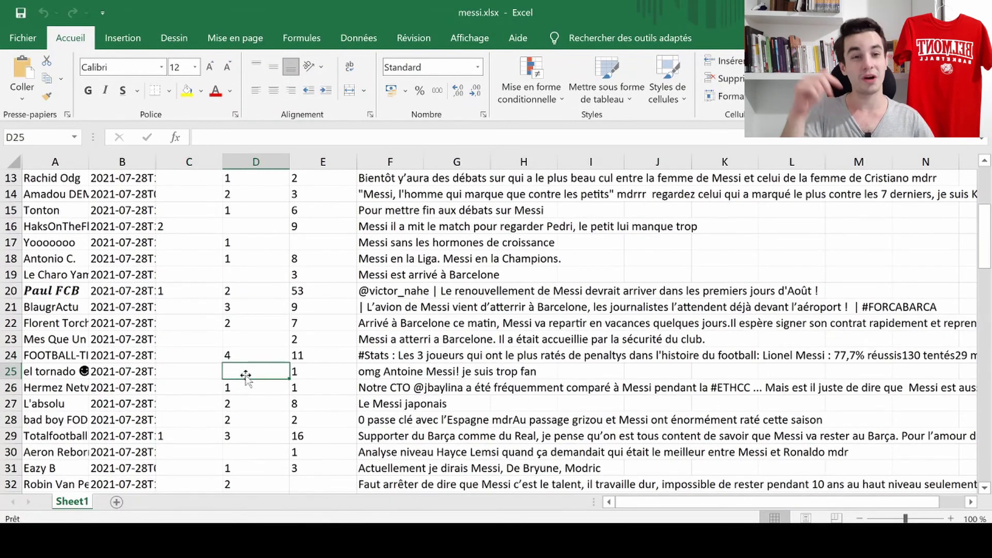
pyautogui.scroll(-3, 246, 376)
pyautogui.click(299, 382)
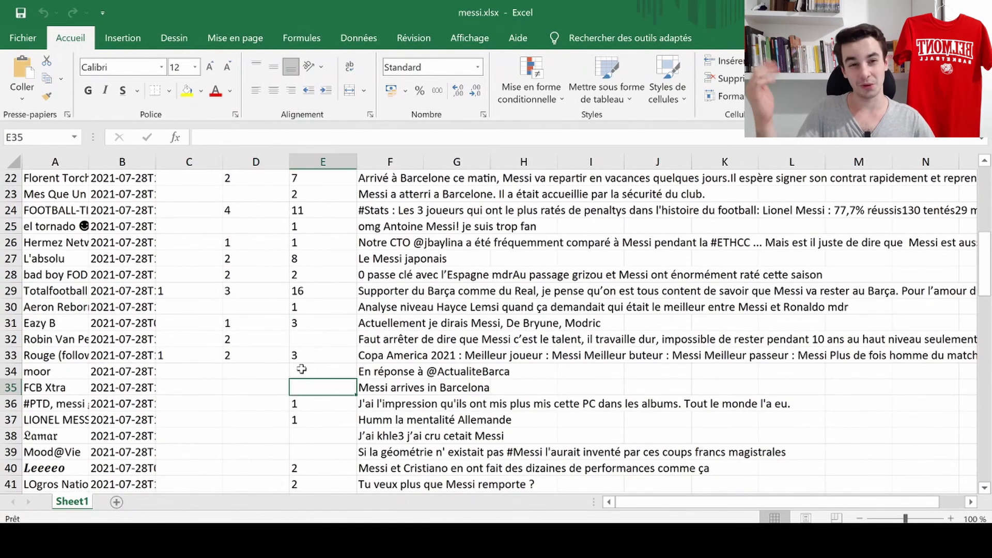
pyautogui.scroll(7, 362, 320)
pyautogui.scroll(-1, 412, 267)
pyautogui.scroll(-1, 412, 267)
pyautogui.click(408, 260)
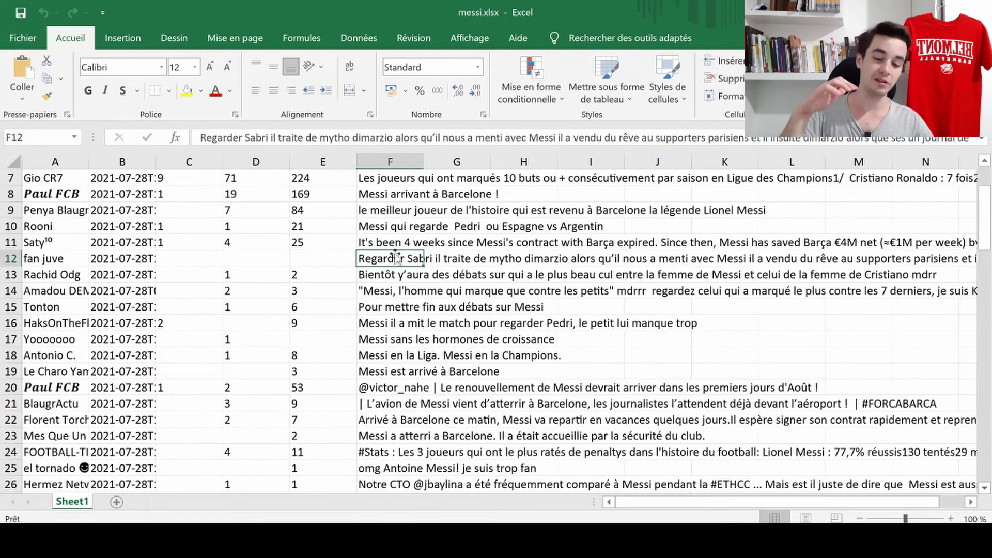
pyautogui.click(392, 323)
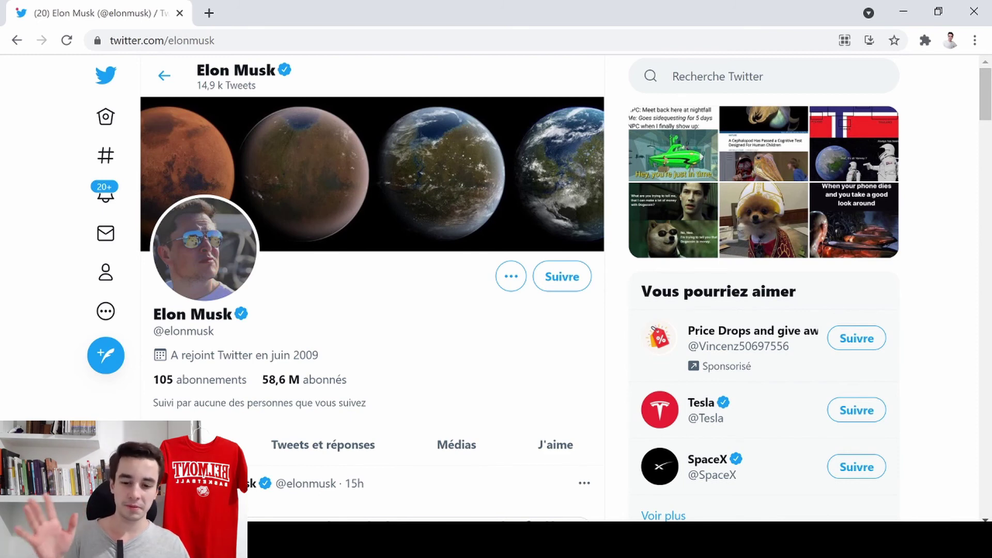
# Step: Copy the URL of Elon Musk's Twitter profile and switch to Octoparse
pyautogui.hotkey('ctrl', 'l')
pyautogui.hotkey('ctrl', 'c')
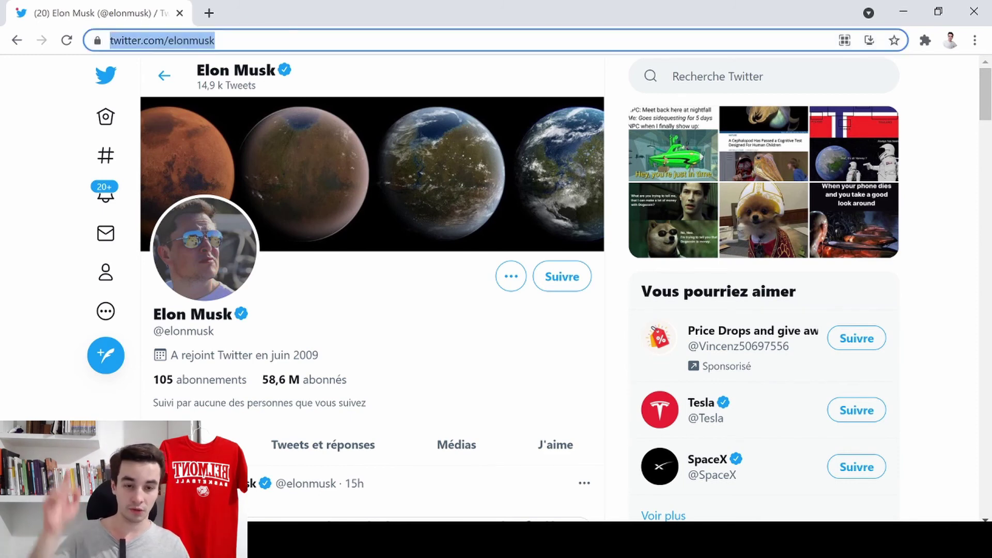
pyautogui.hotkey('alt', 'Tab')
# Step: Start a new task from the Twitter Author Page template that collects tweets by number of days
pyautogui.moveTo(119, 62)
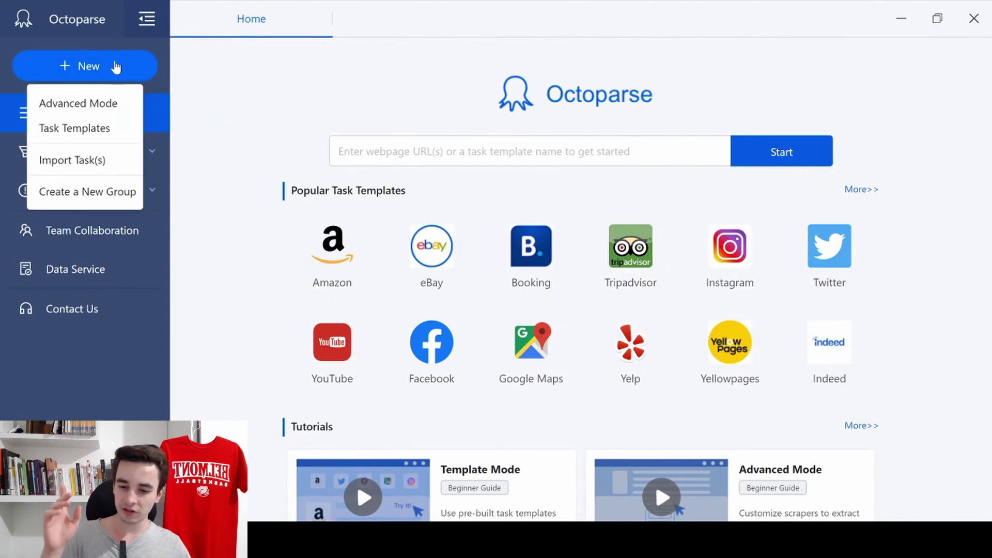
pyautogui.click(89, 130)
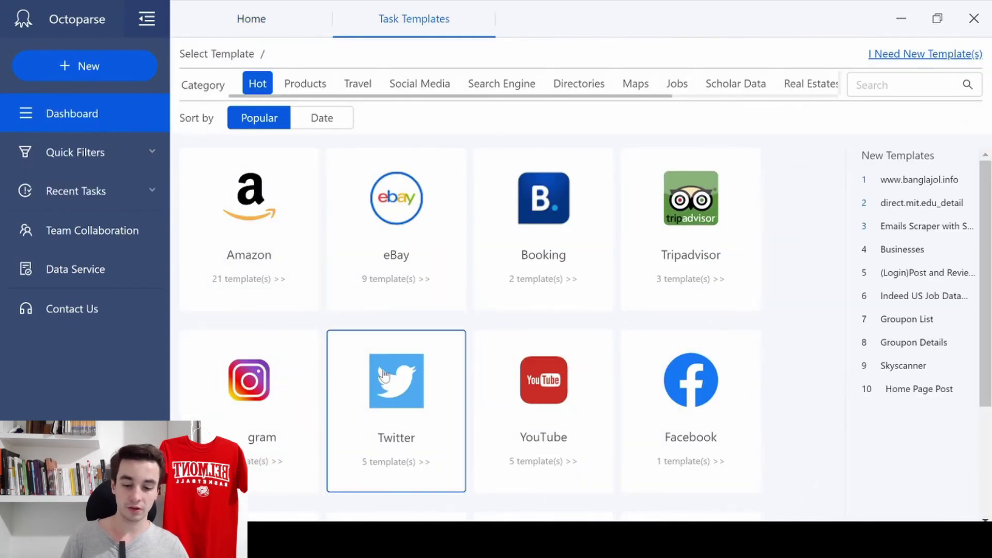
pyautogui.click(383, 375)
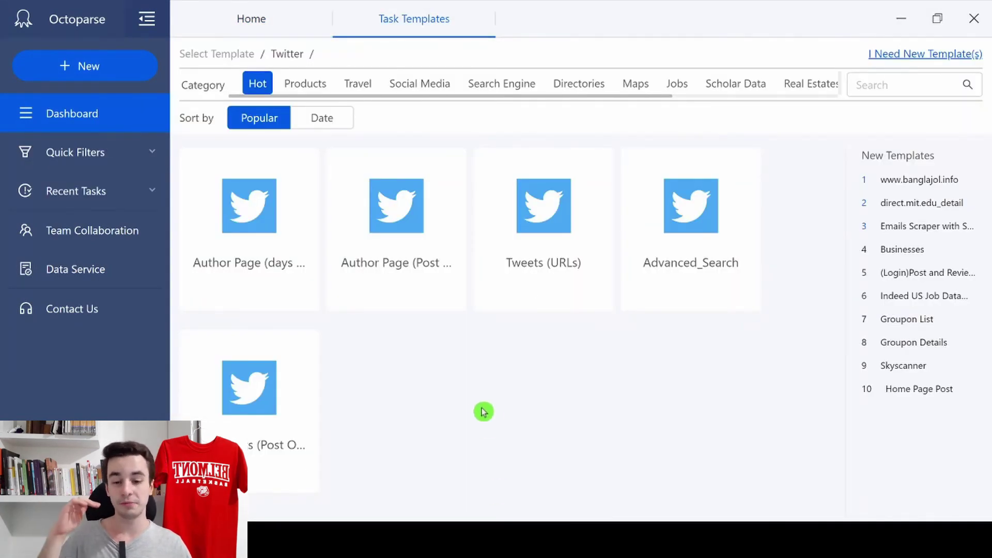
pyautogui.click(251, 185)
pyautogui.click(356, 129)
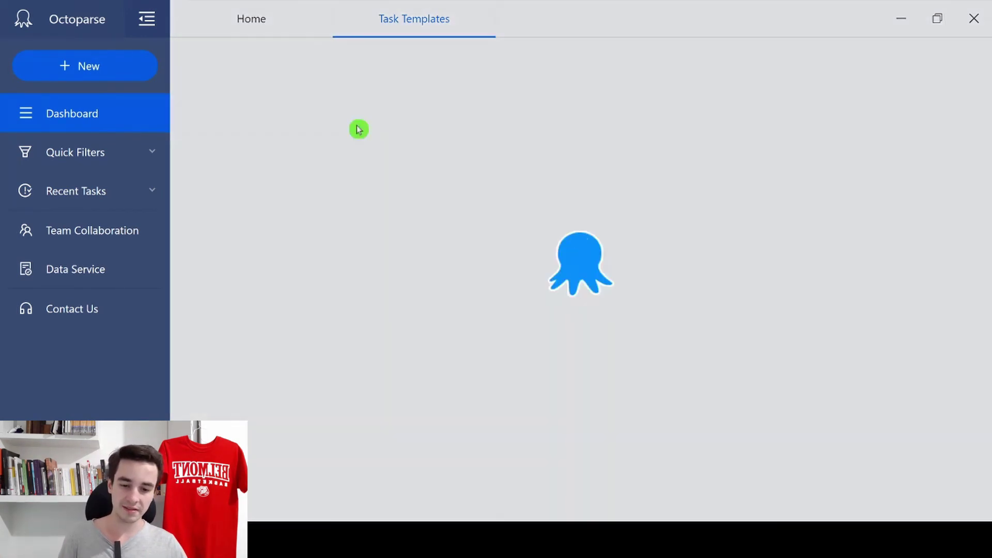
pyautogui.write('No')
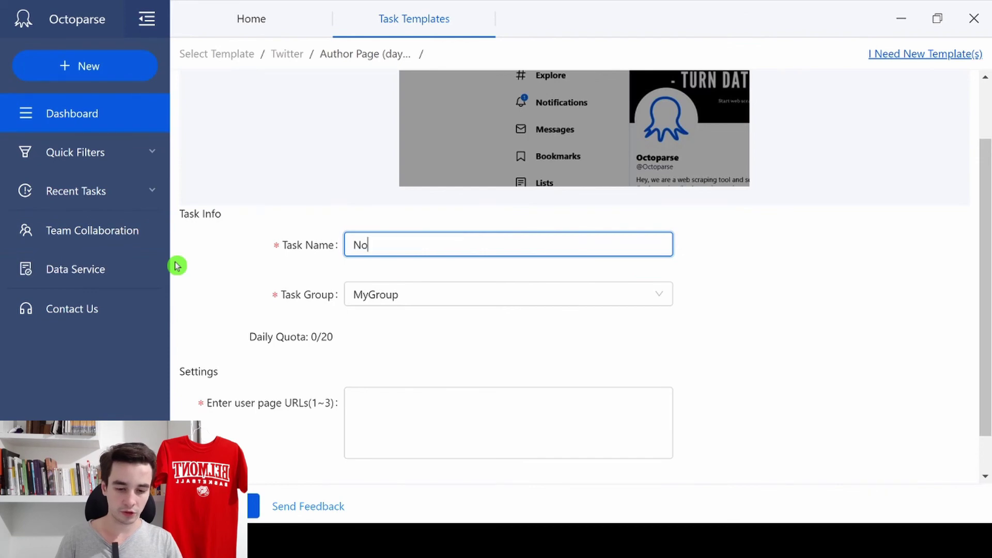
pyautogui.press('BackSpace')
pyautogui.write('Elon musk')
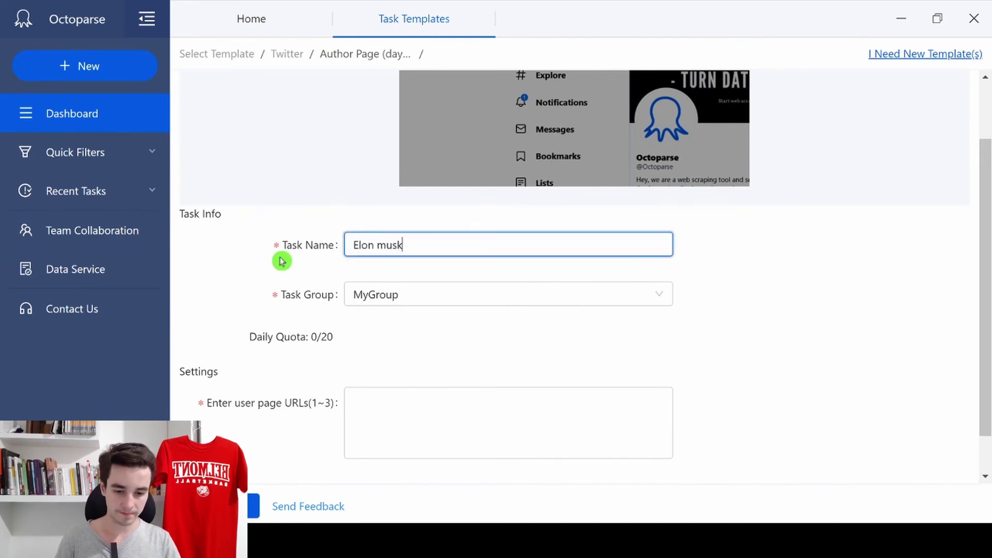
pyautogui.scroll(-2, 331, 336)
pyautogui.click(375, 403)
pyautogui.hotkey('ctrl', 'v')
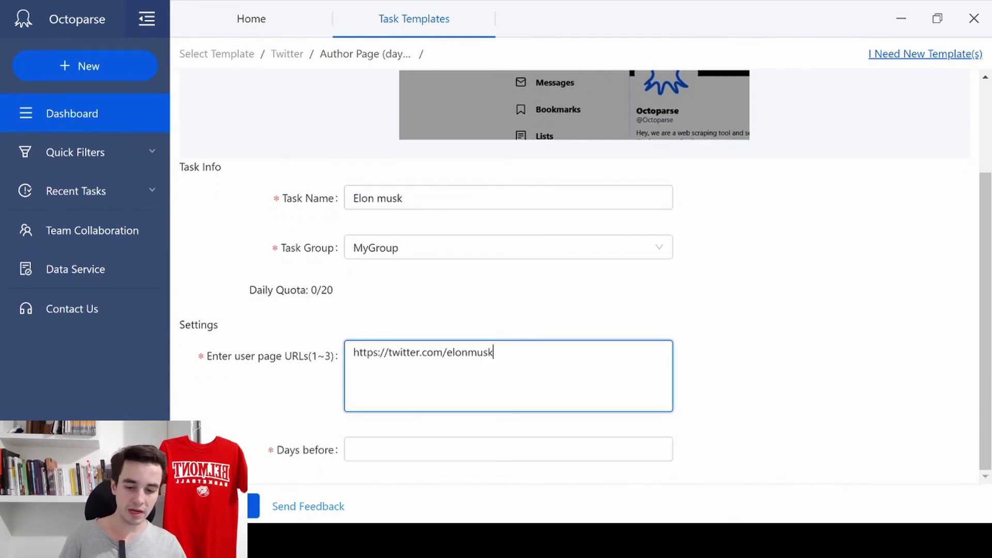
# Step: Set Days before to 20 and run the Elon musk task in the cloud
pyautogui.click(375, 449)
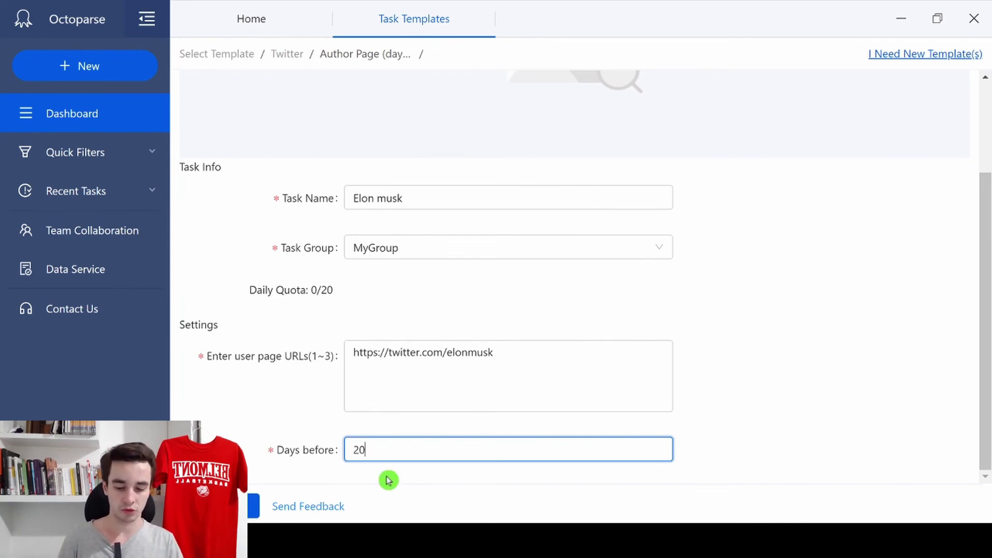
pyautogui.click(243, 507)
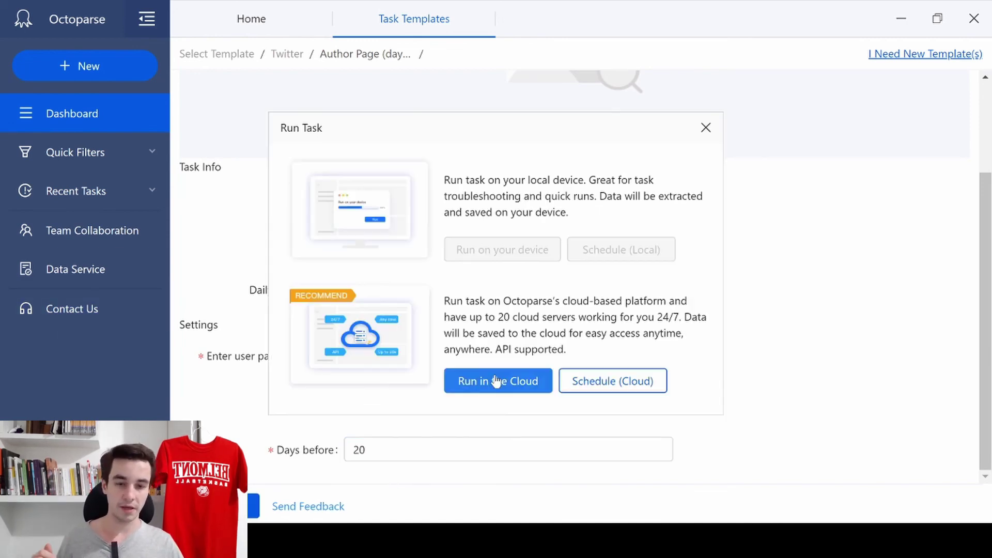
pyautogui.click(490, 388)
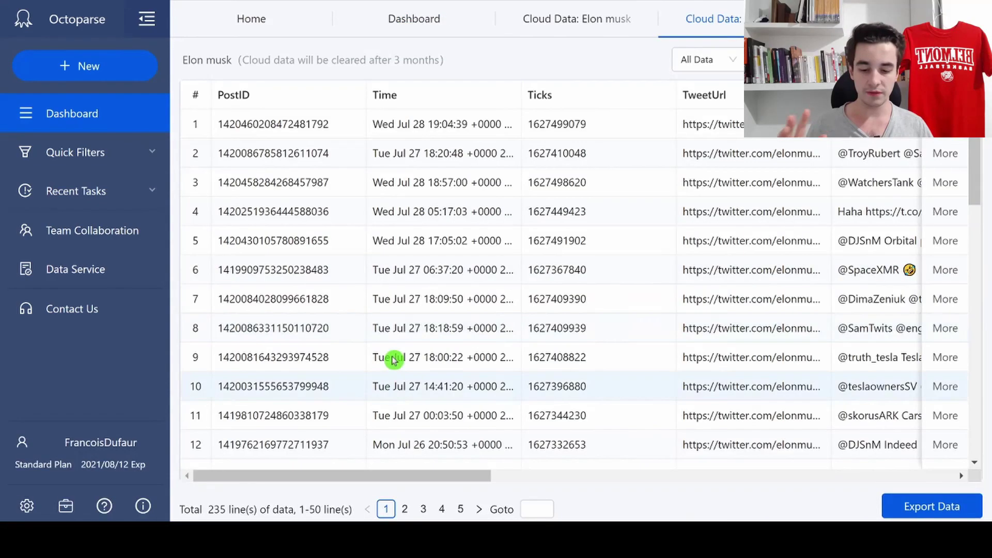
# Step: Look through the Elon musk cloud data rows, including the username, retweet and like columns
pyautogui.scroll(-15, 393, 403)
pyautogui.scroll(-3, 406, 450)
pyautogui.moveTo(409, 477); pyautogui.dragTo(742, 509)
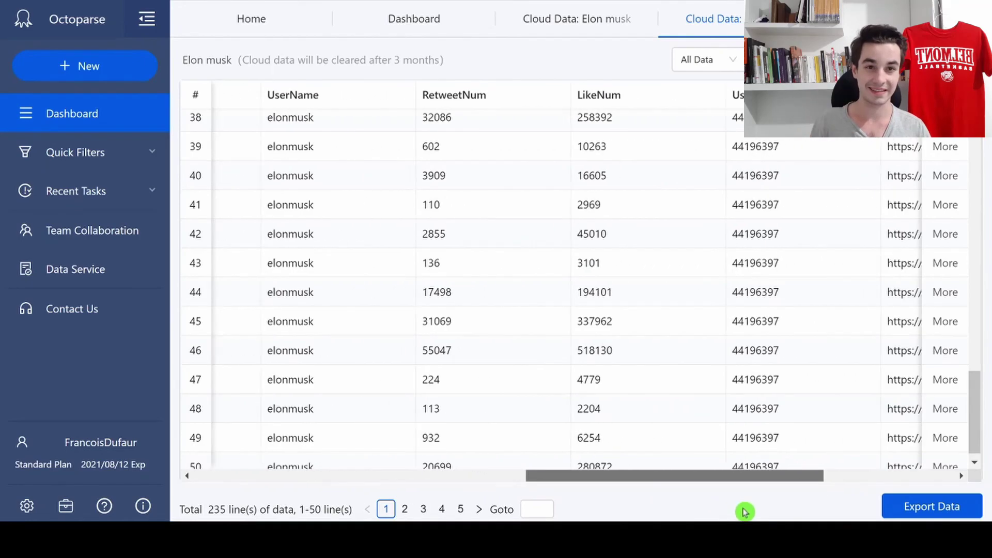